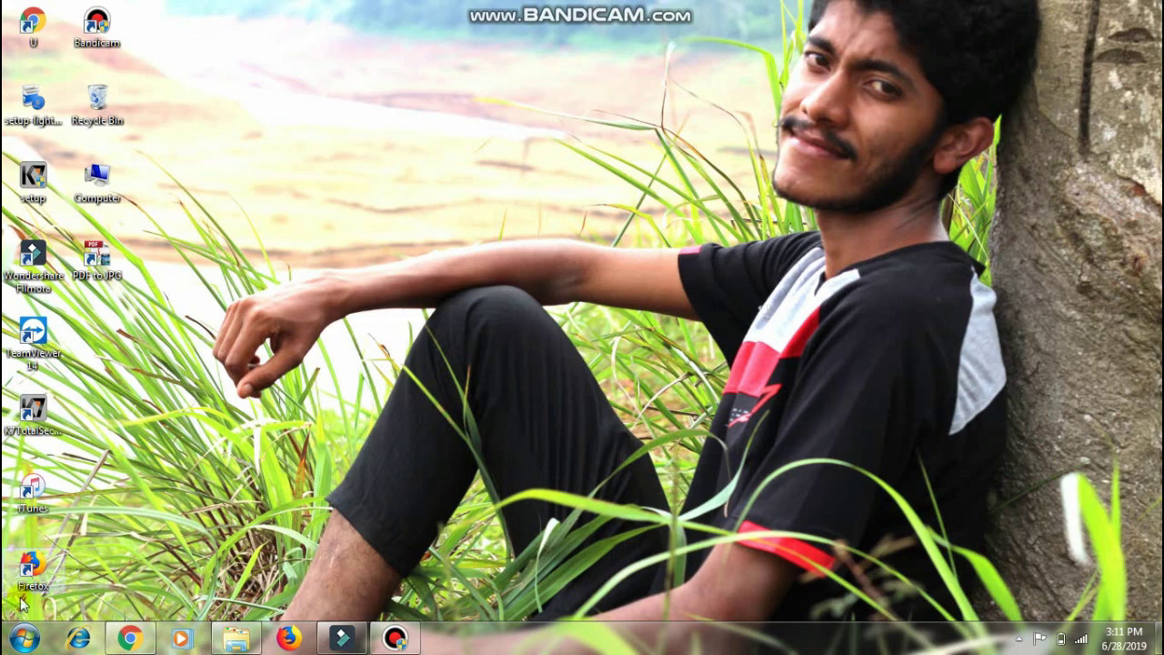
- Restore Chrome and switch to the PDS tab at civilsupplieskerala.gov.in to open the Ration Card e-Service page
click(132, 639)
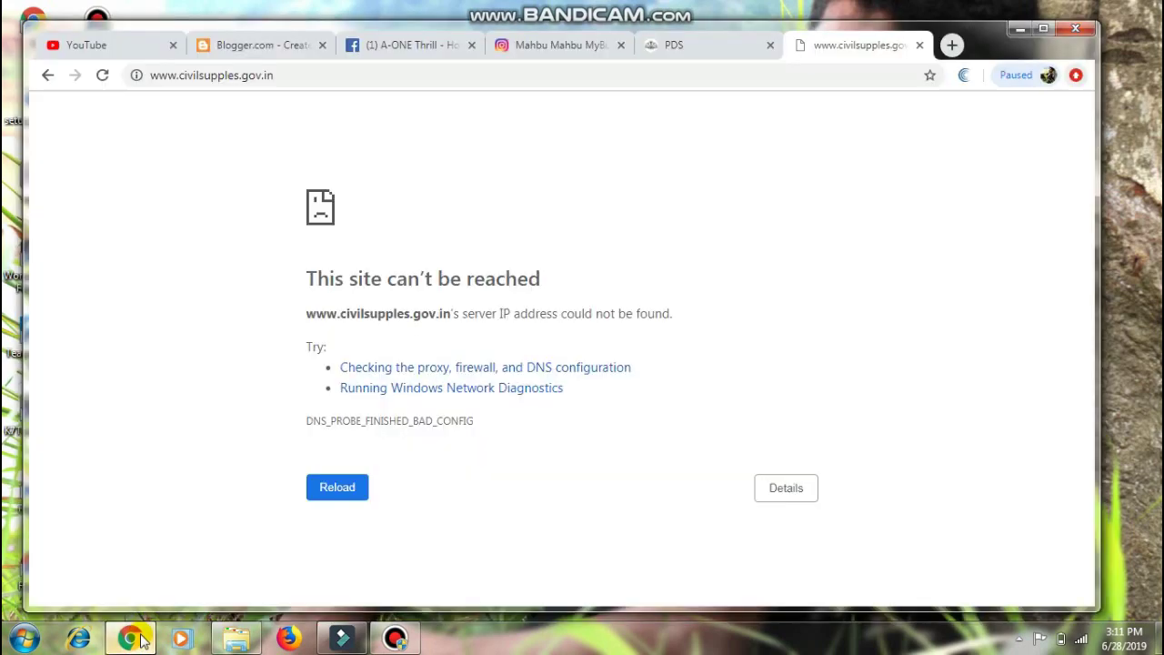
click(696, 37)
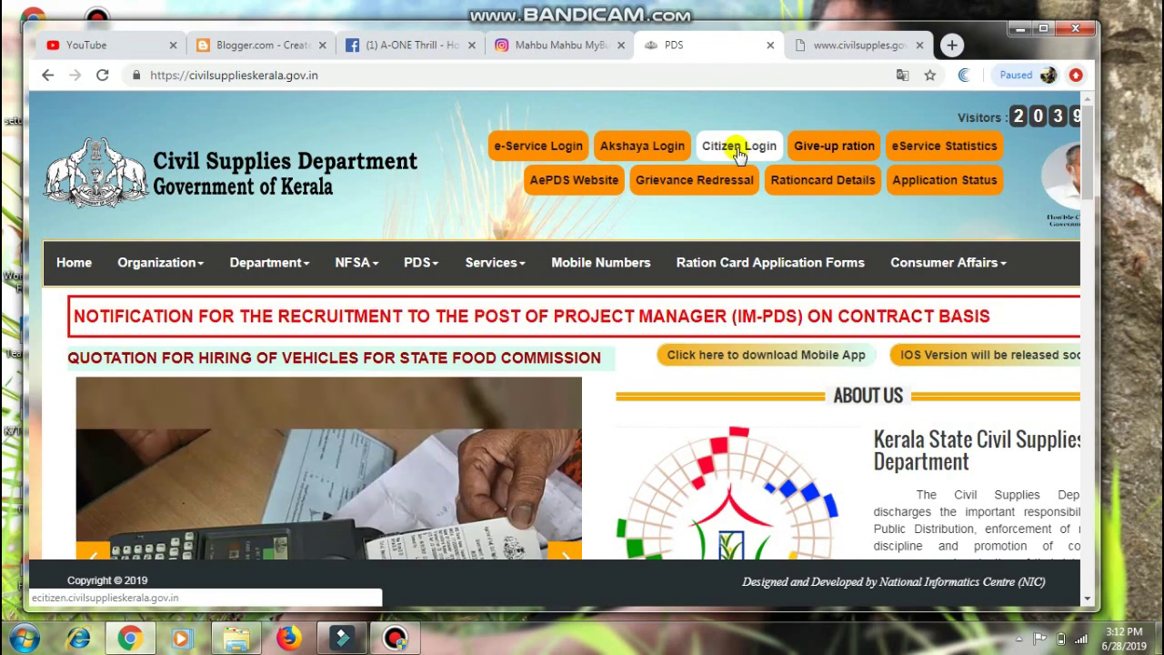
click(731, 149)
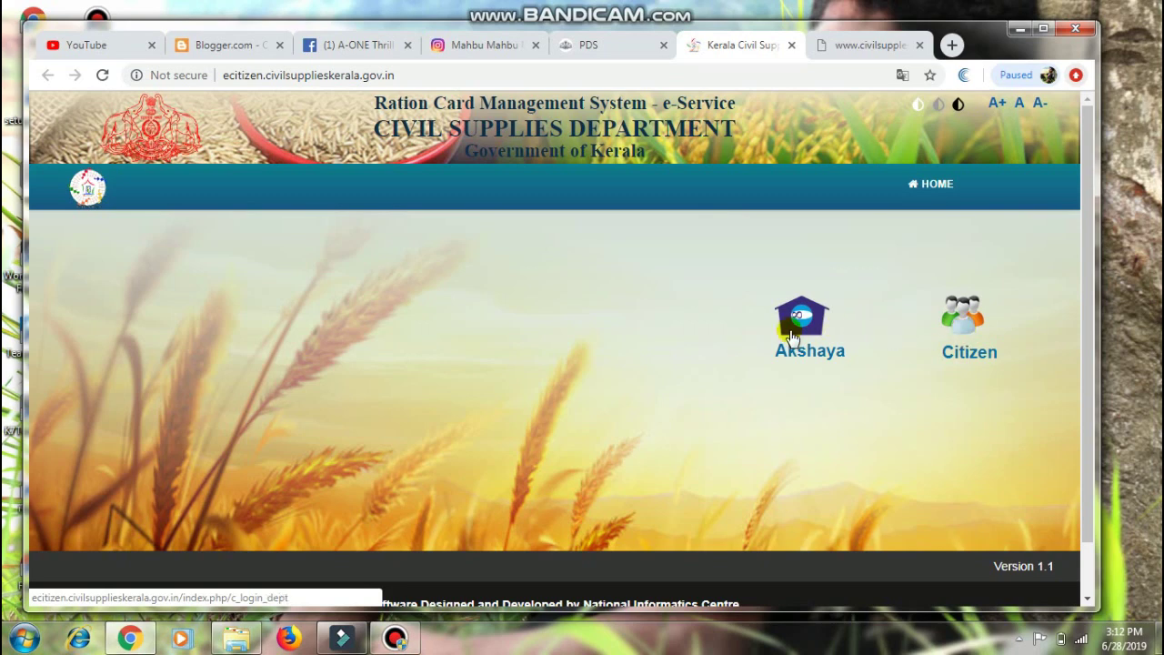
- Choose the Citizen option to reach the Citizen Login page
click(968, 327)
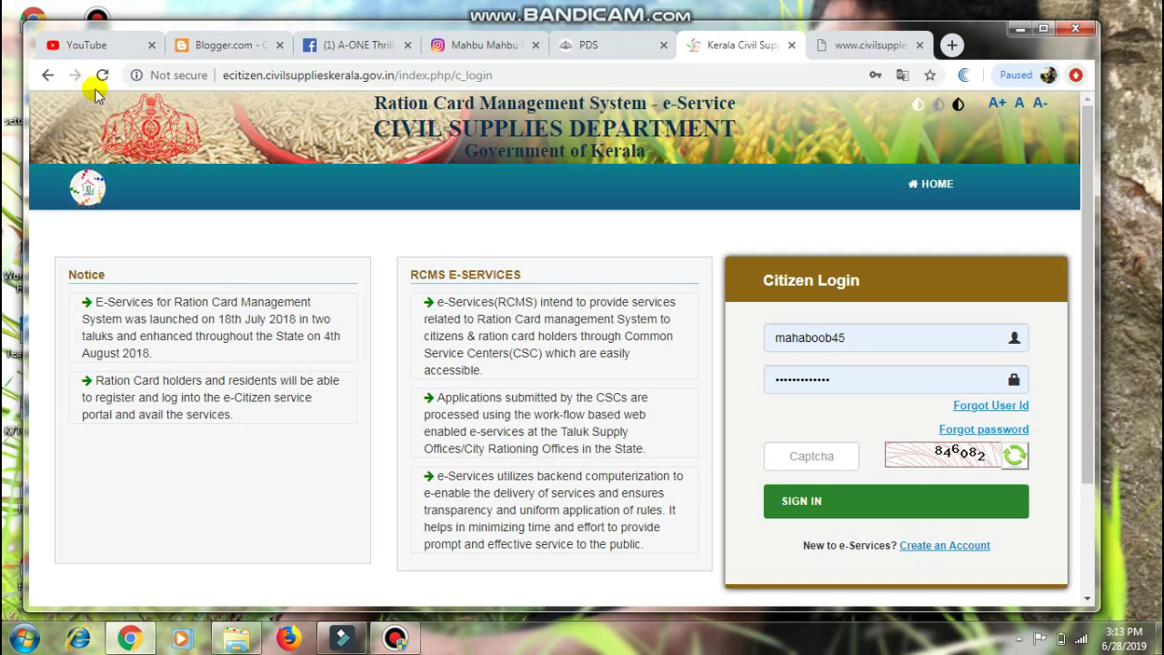
- Open Create an Account, try Yes with SUBMIT, then answer No to the new-ration-card question
click(949, 548)
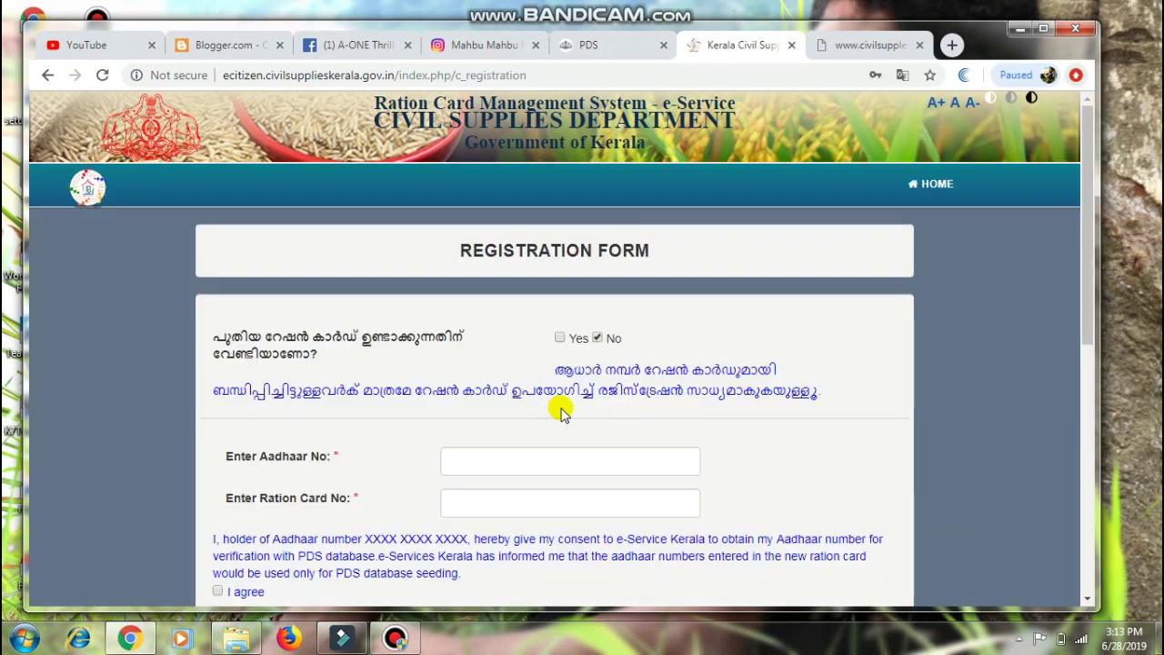
scroll(459, 394, down, 2)
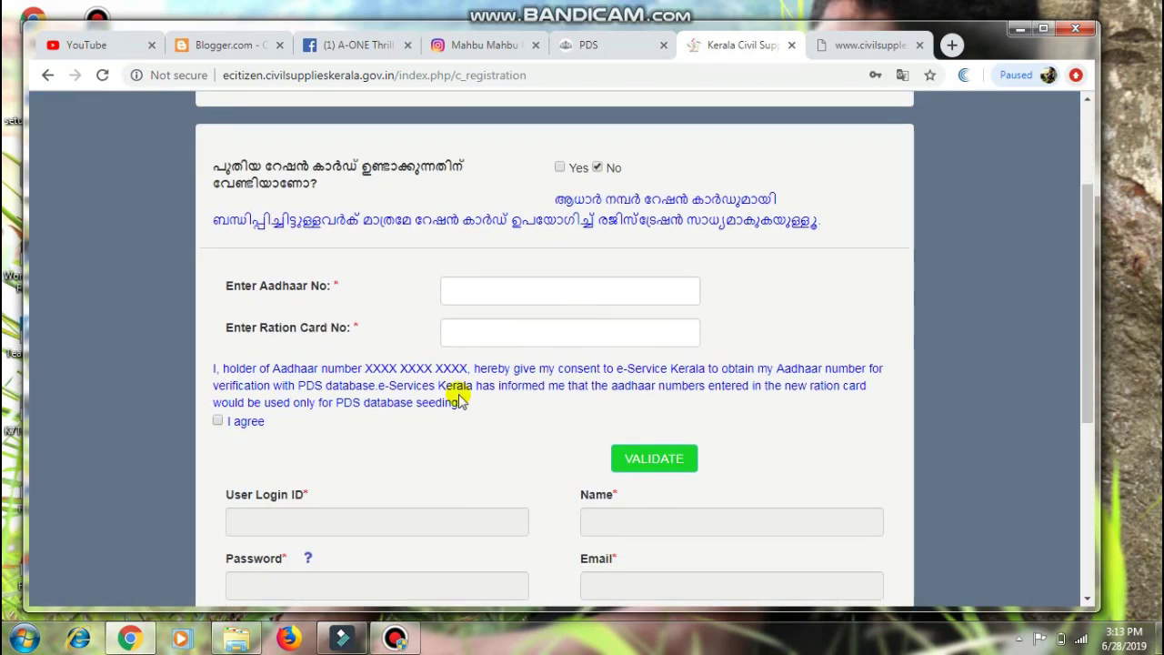
scroll(459, 397, up, 1)
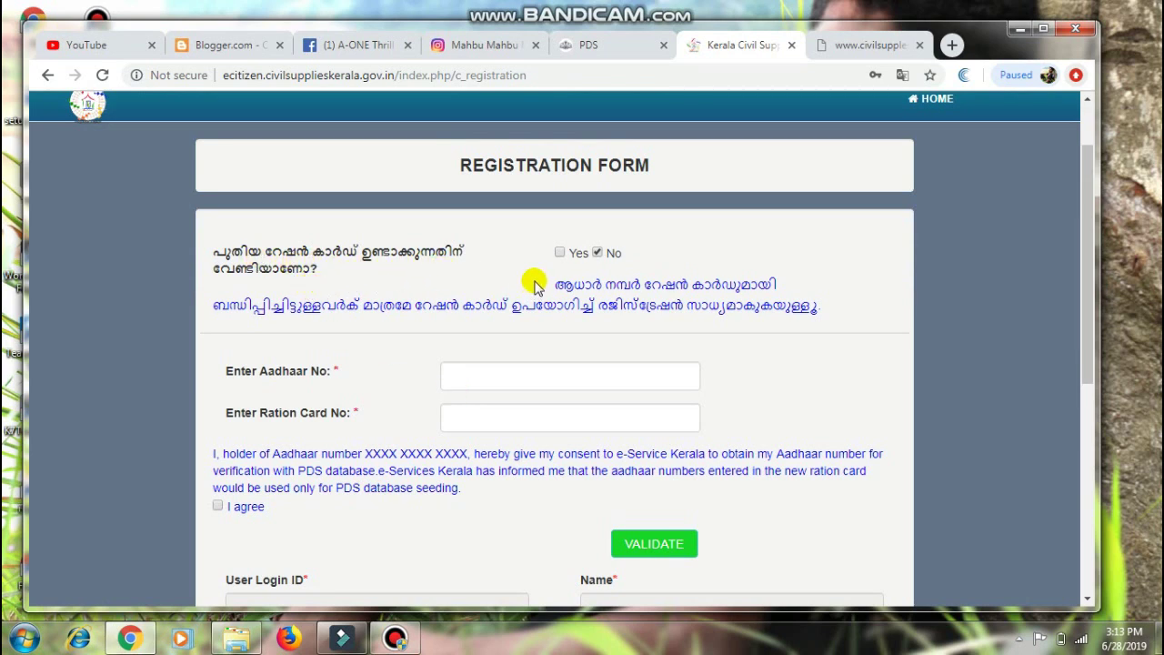
click(559, 253)
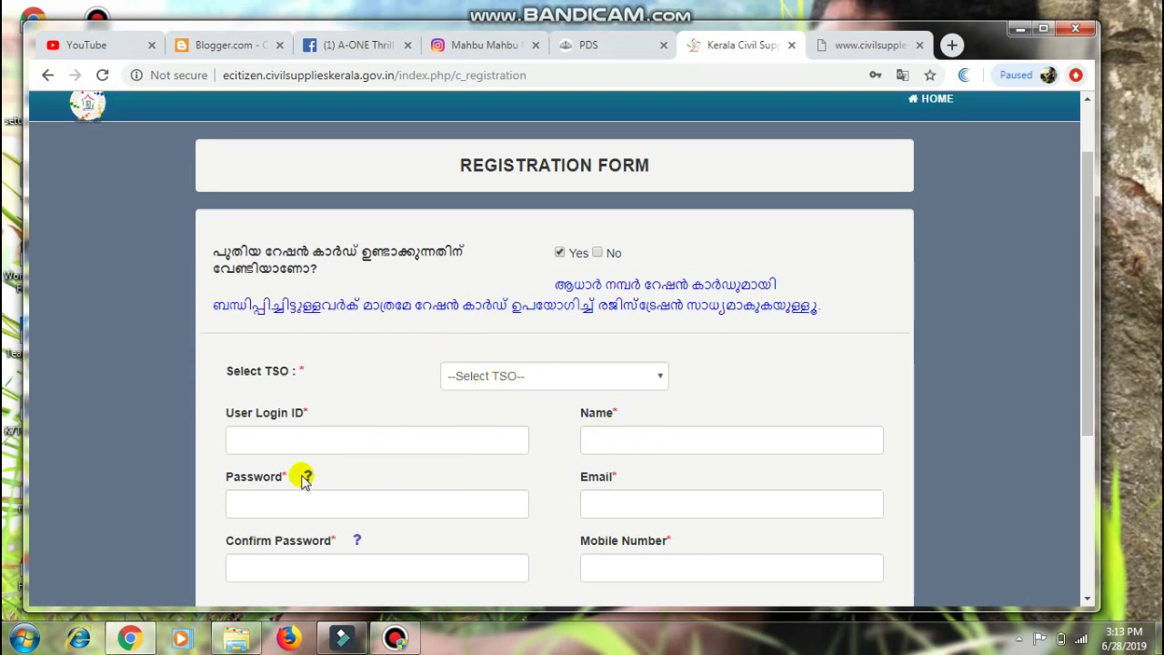
scroll(554, 473, down, 2)
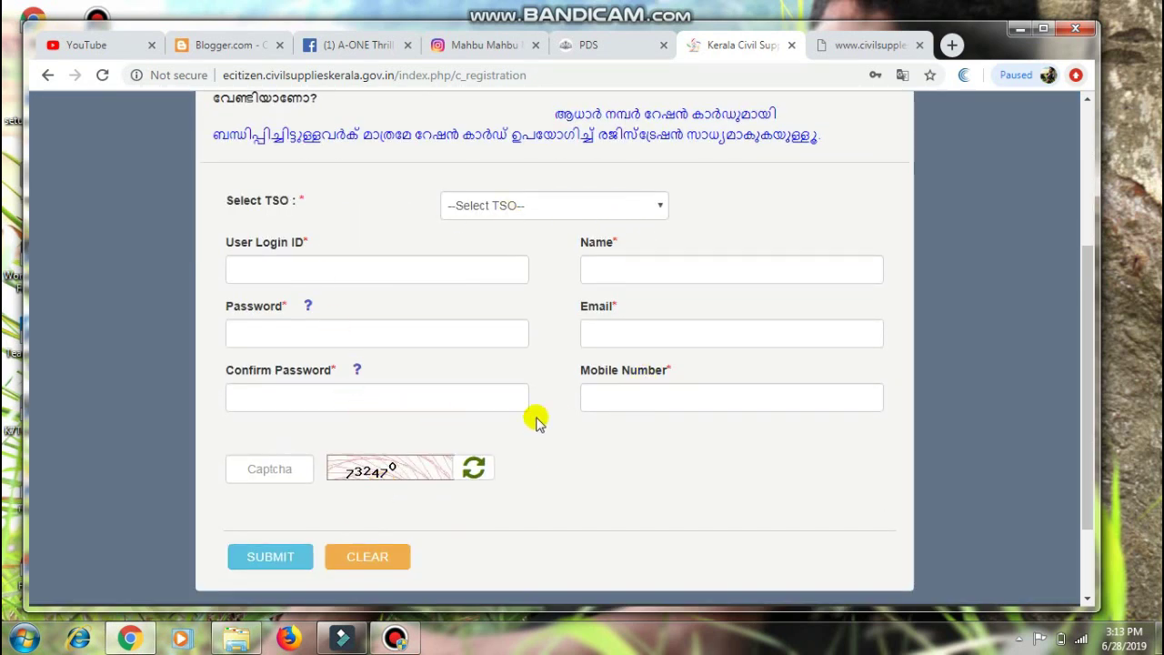
click(273, 558)
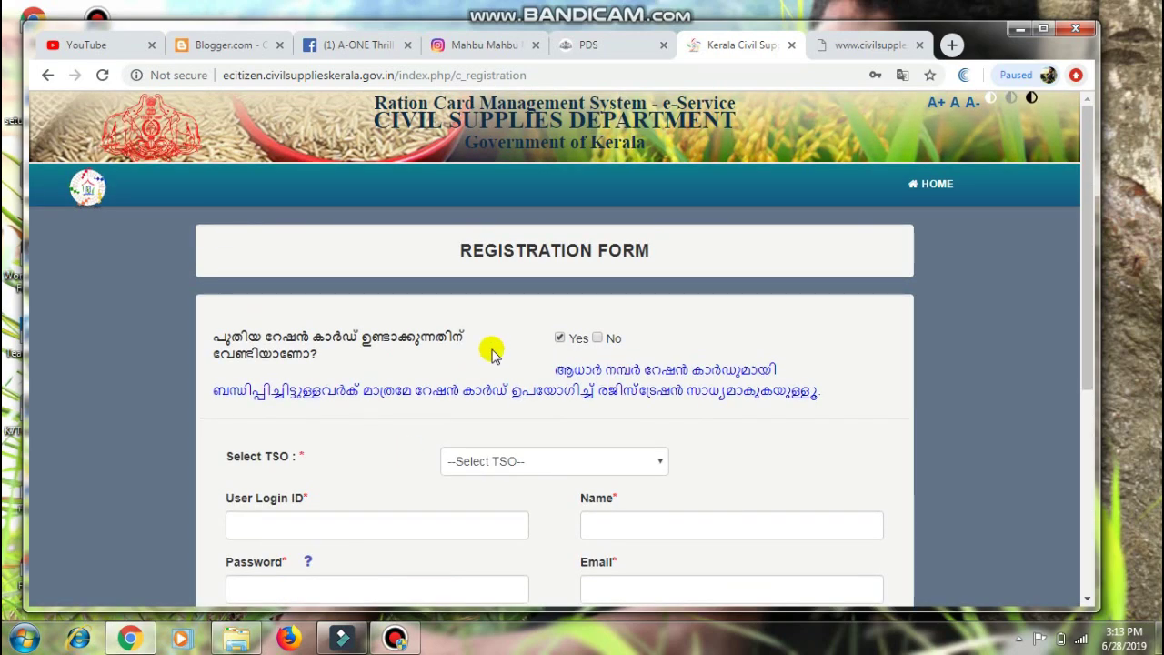
click(597, 338)
scroll(528, 360, down, 1)
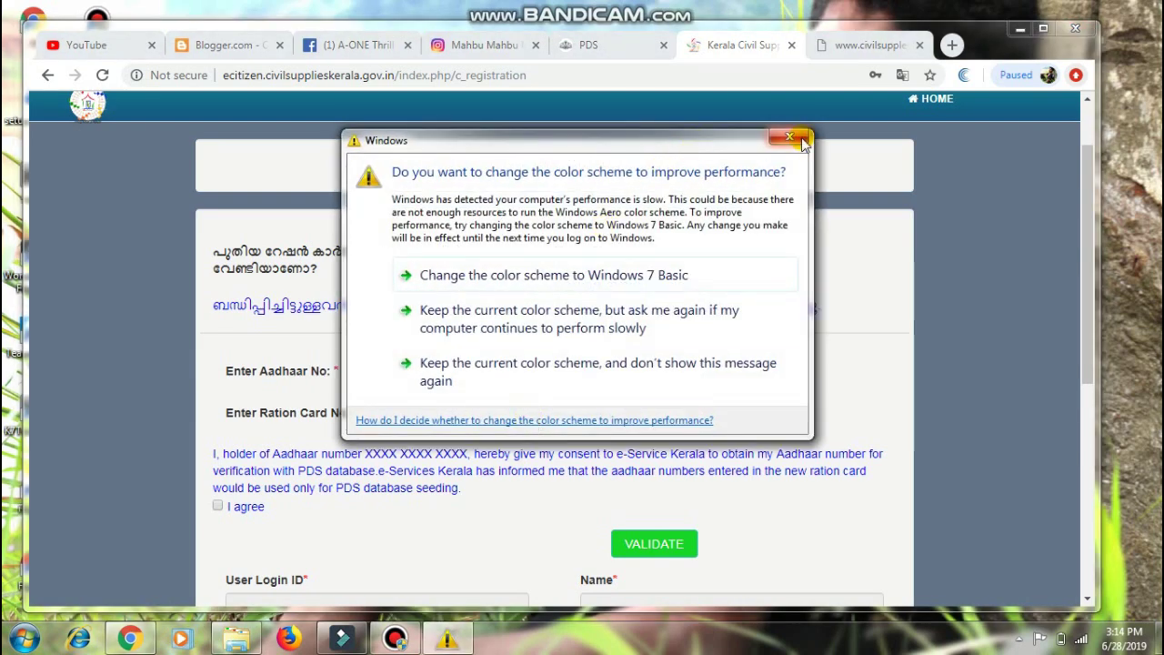
- Close the Windows colour-scheme prompt and review the registration form's empty Aadhaar and ration card fields
click(790, 139)
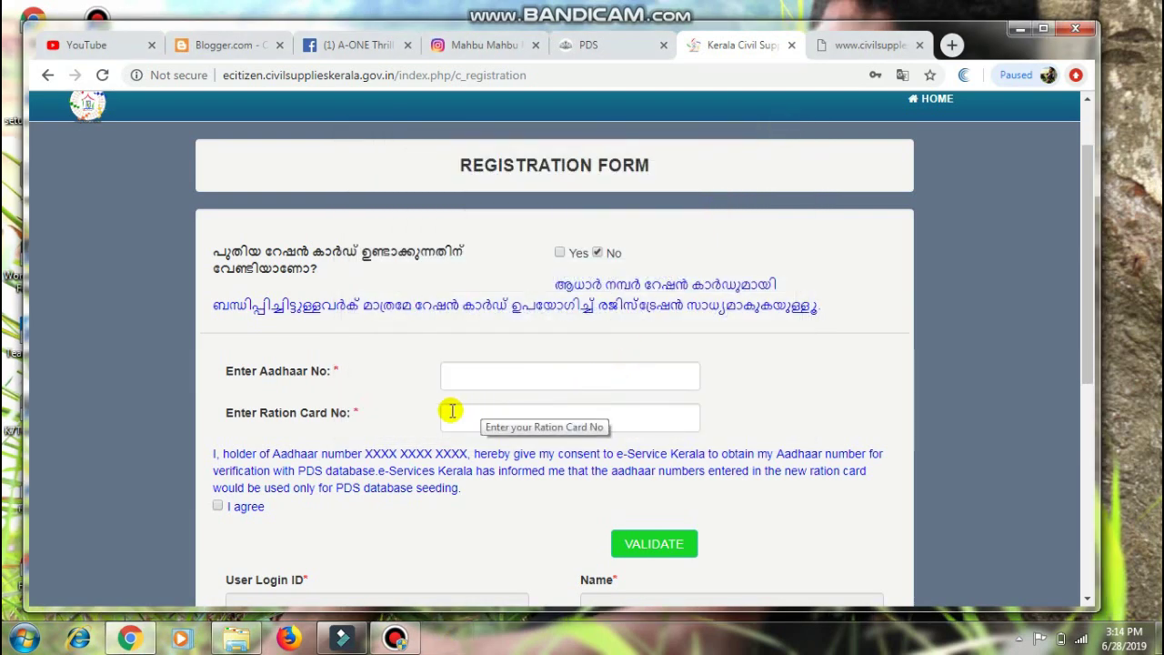
scroll(452, 414, down, 1)
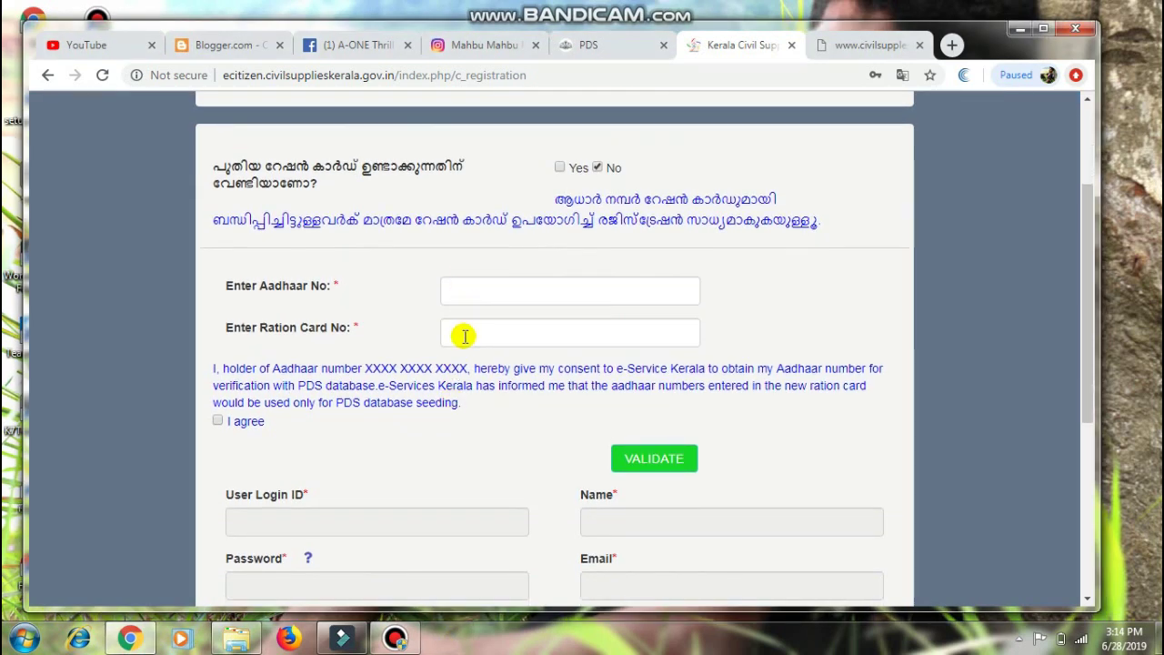
scroll(464, 335, down, 1)
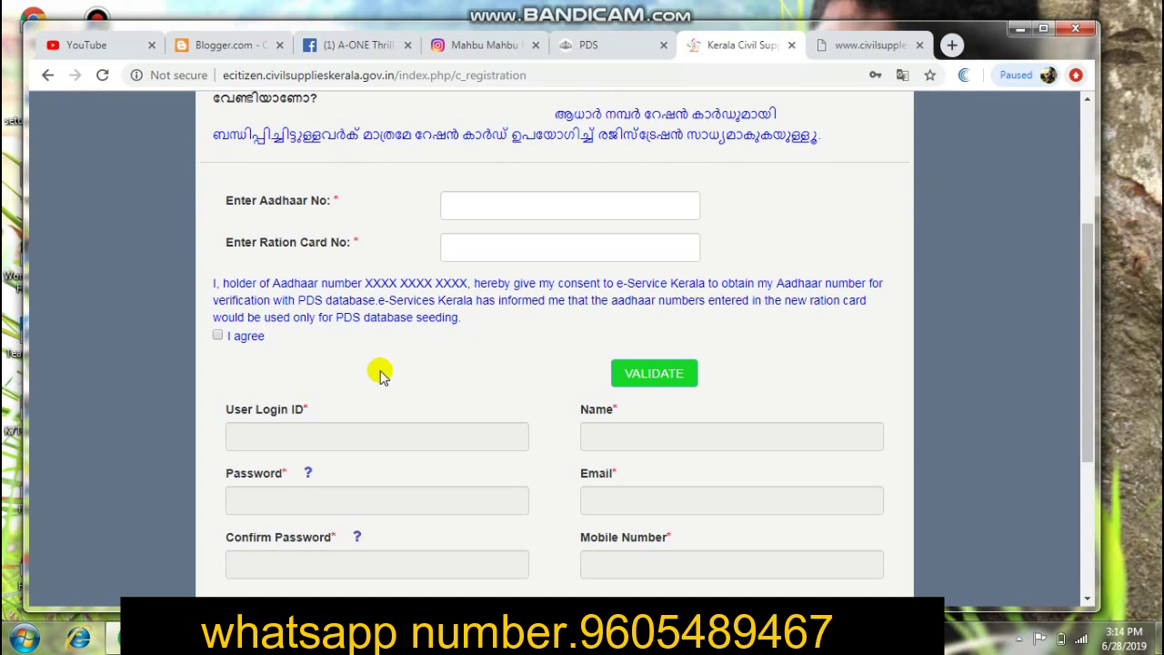
scroll(380, 373, down, 1)
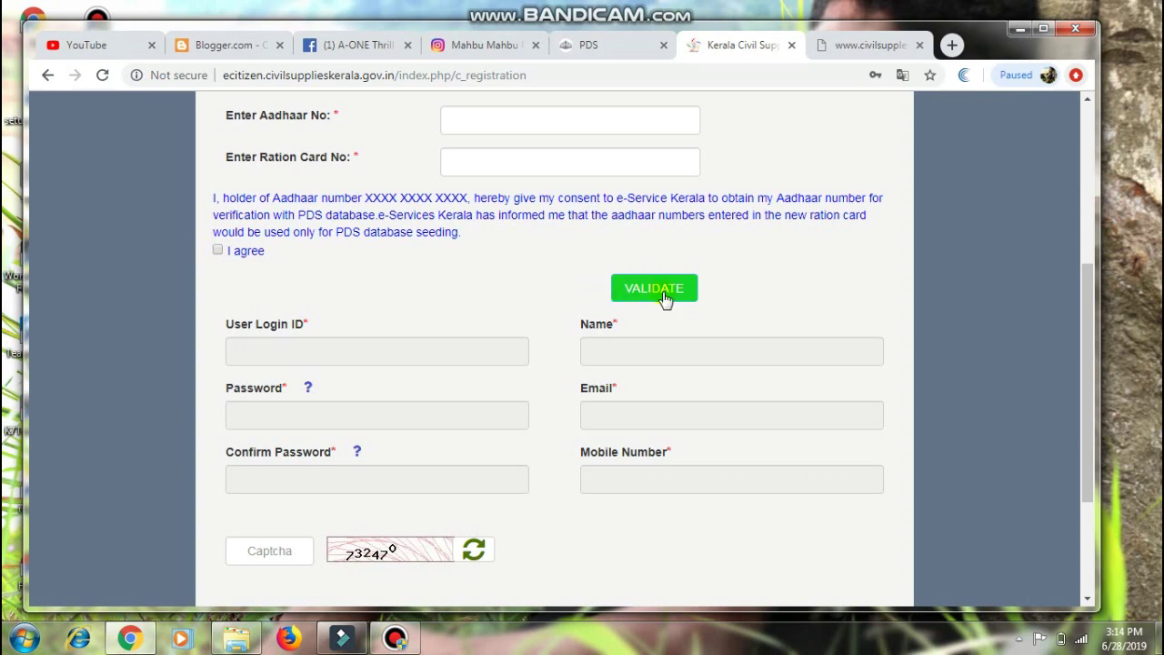
scroll(609, 306, up, 1)
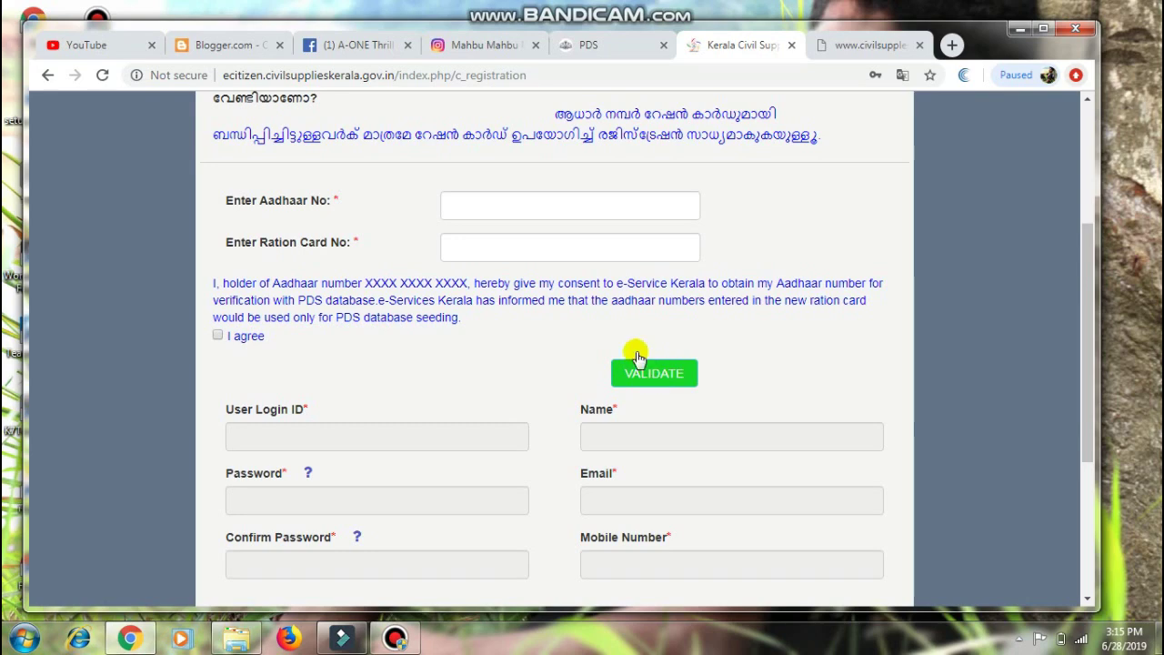
scroll(666, 380, down, 2)
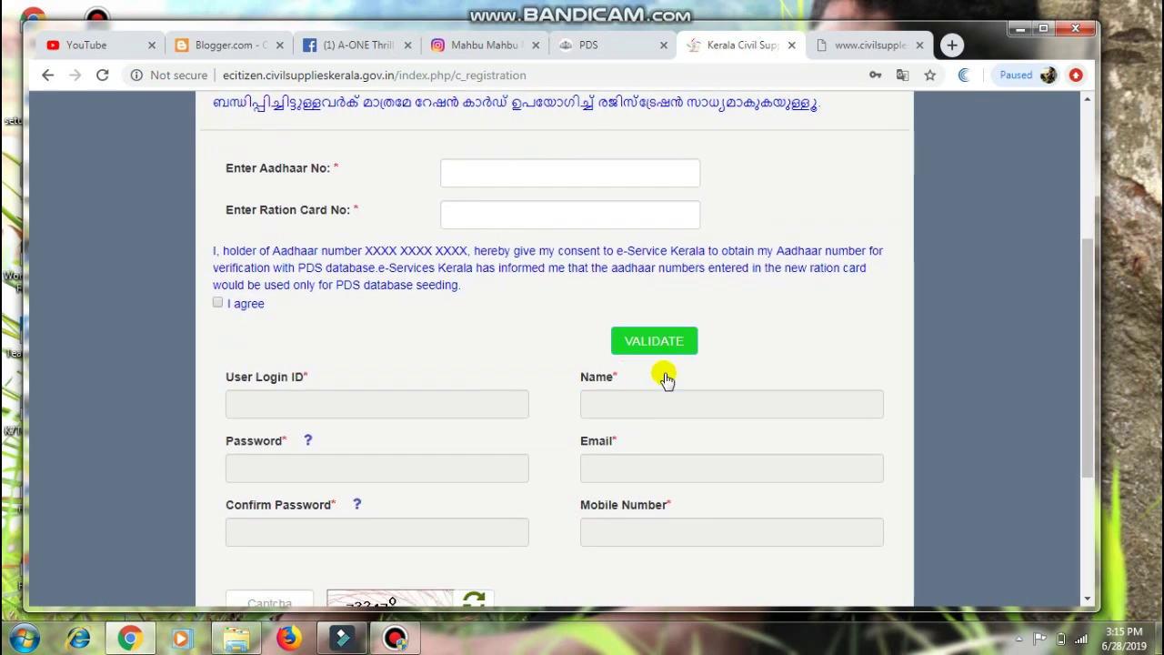
scroll(587, 252, down, 1)
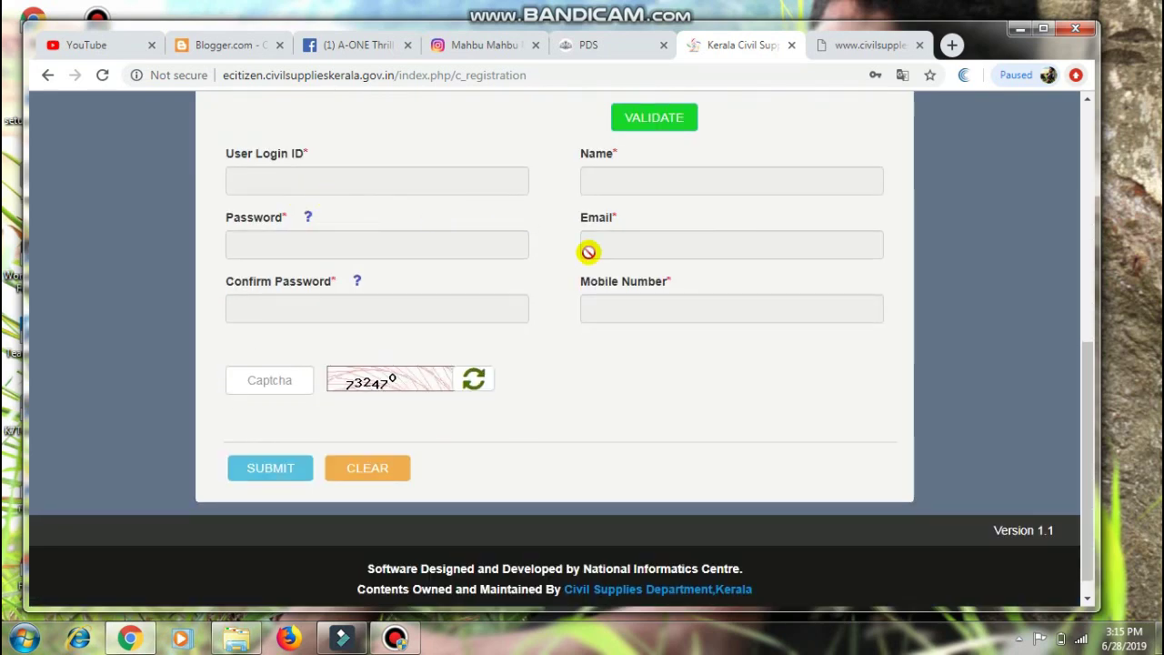
scroll(609, 263, up, 3)
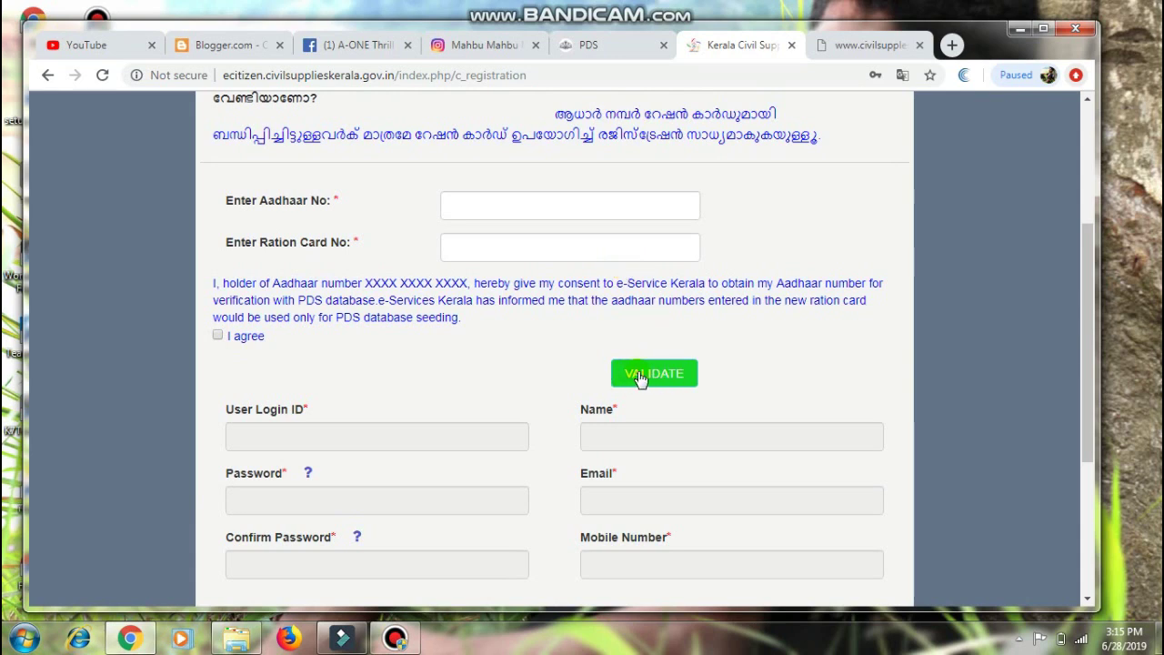
click(453, 200)
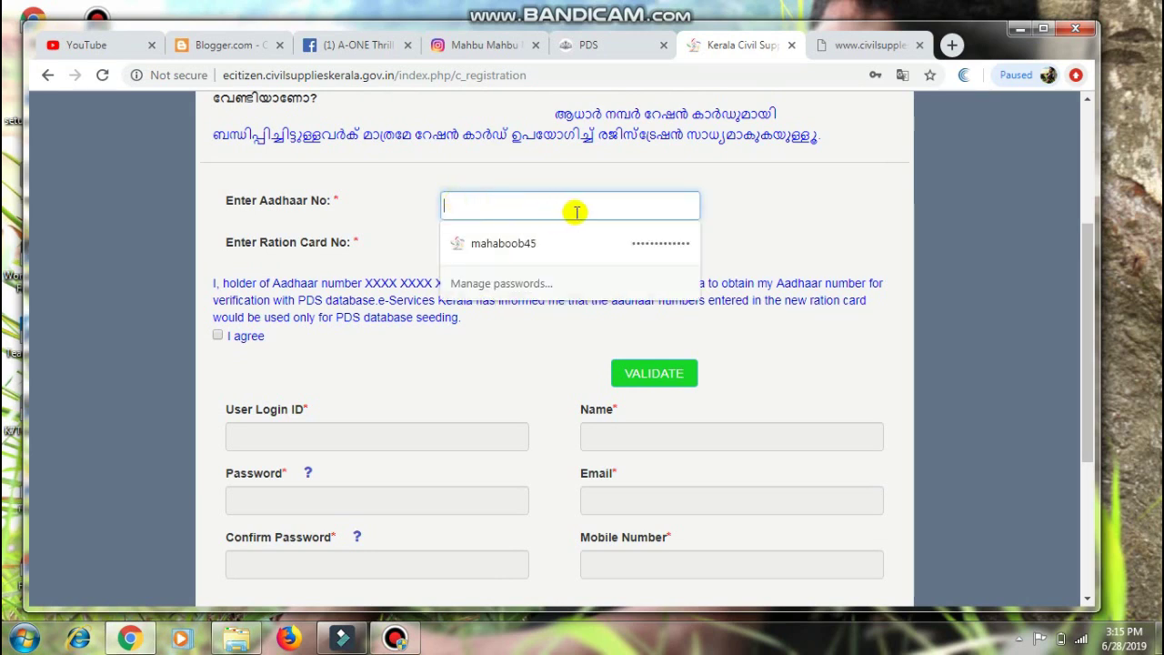
click(405, 228)
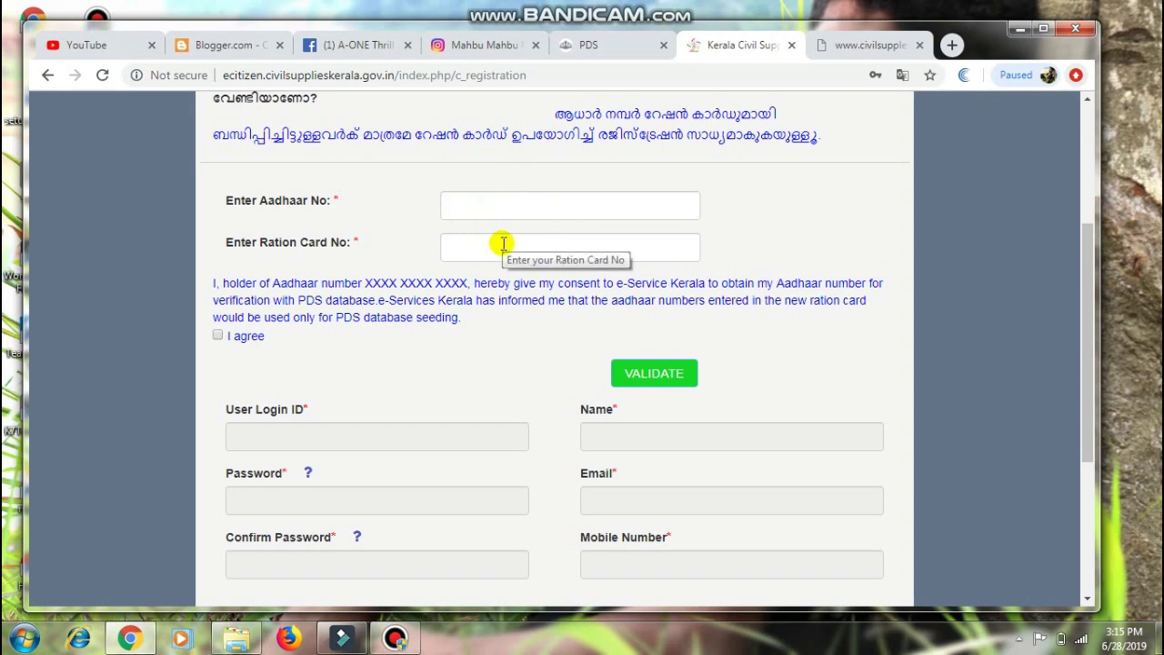
scroll(624, 345, down, 1)
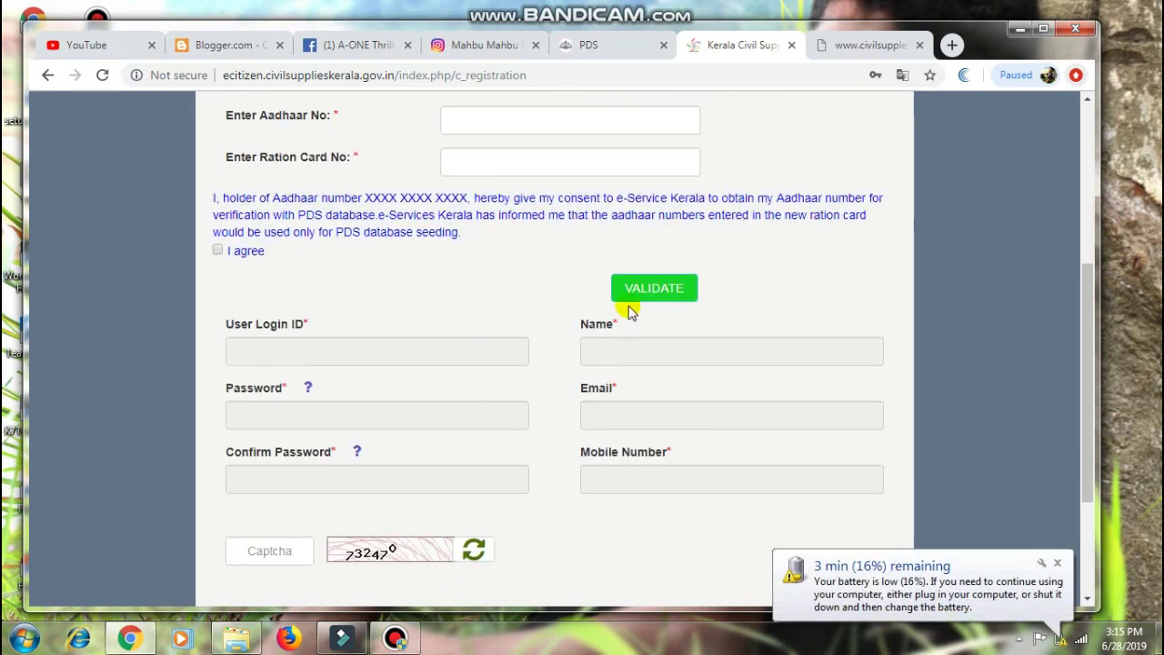
scroll(669, 293, down, 1)
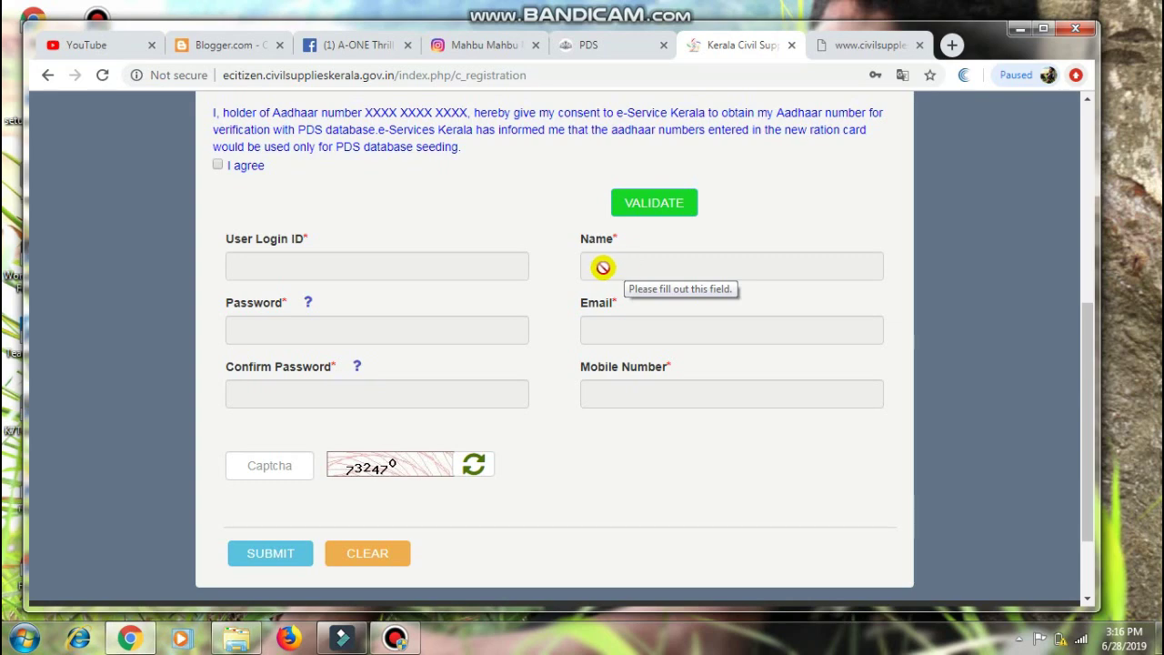
scroll(582, 264, up, 4)
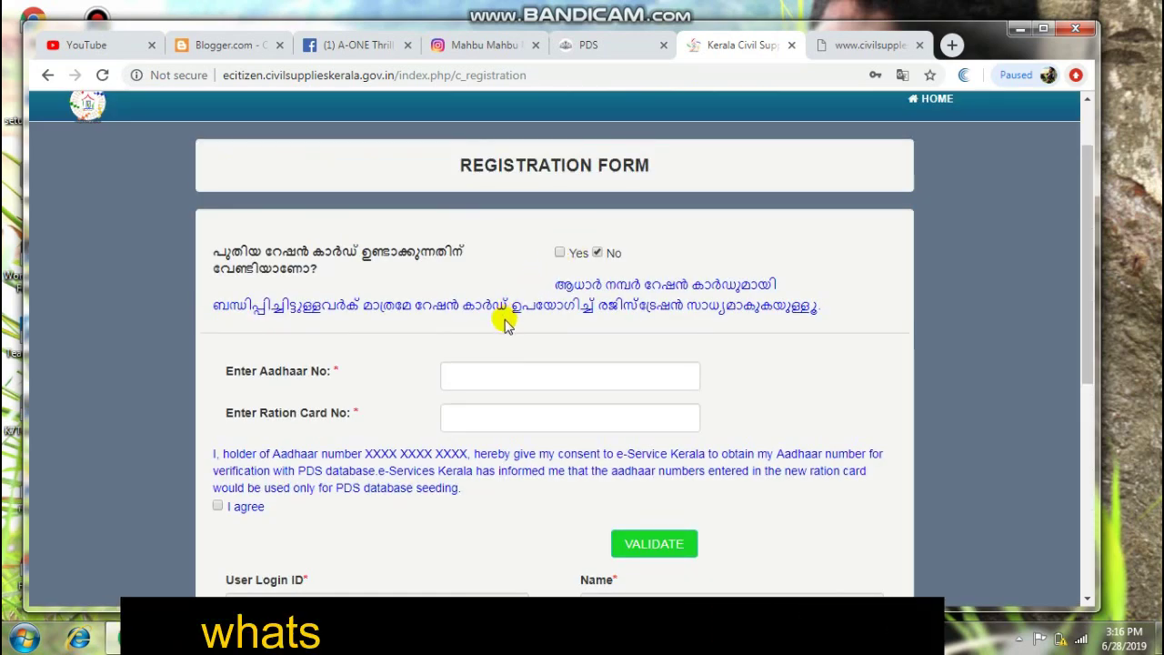
scroll(546, 273, down, 1)
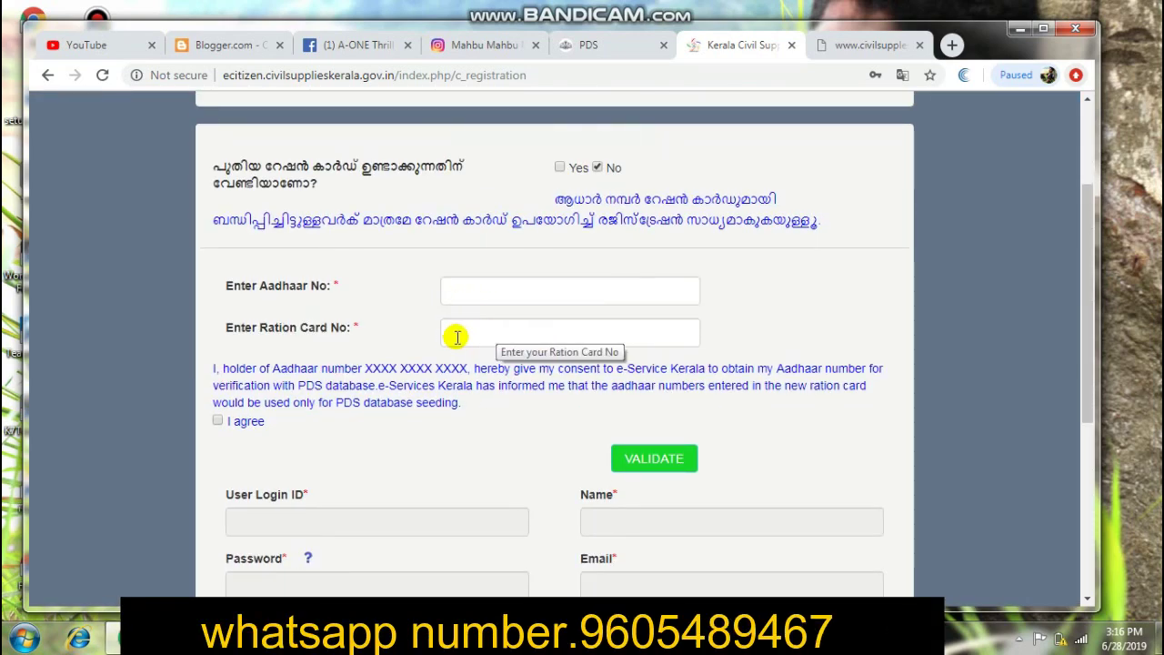
scroll(569, 336, down, 1)
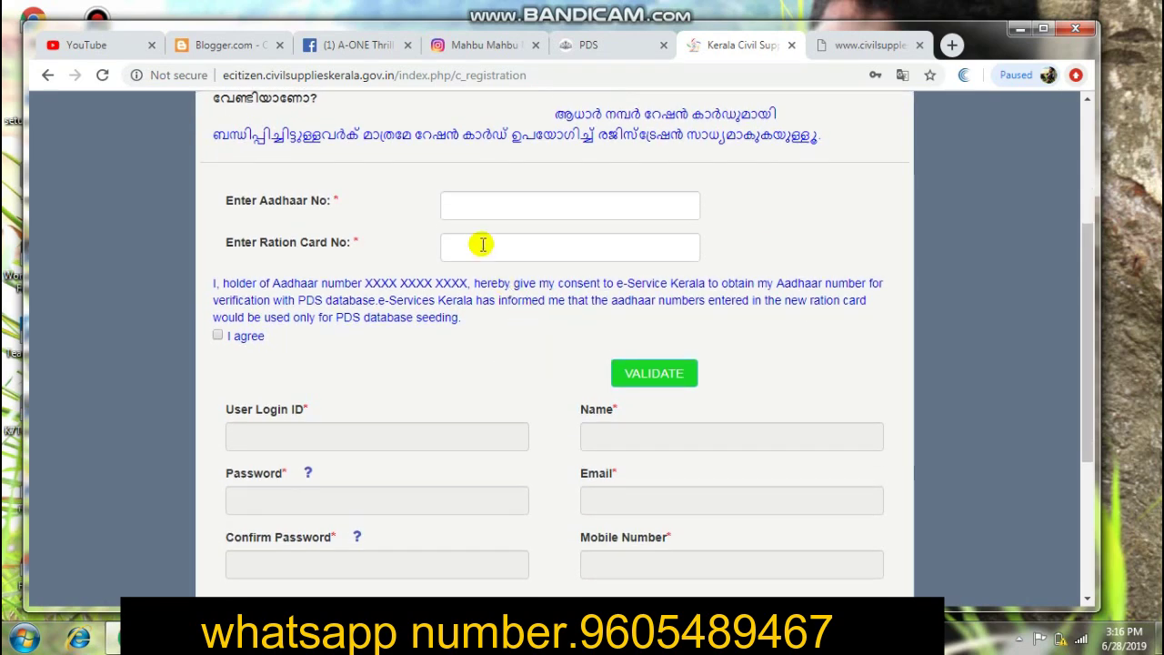
scroll(509, 245, down, 1)
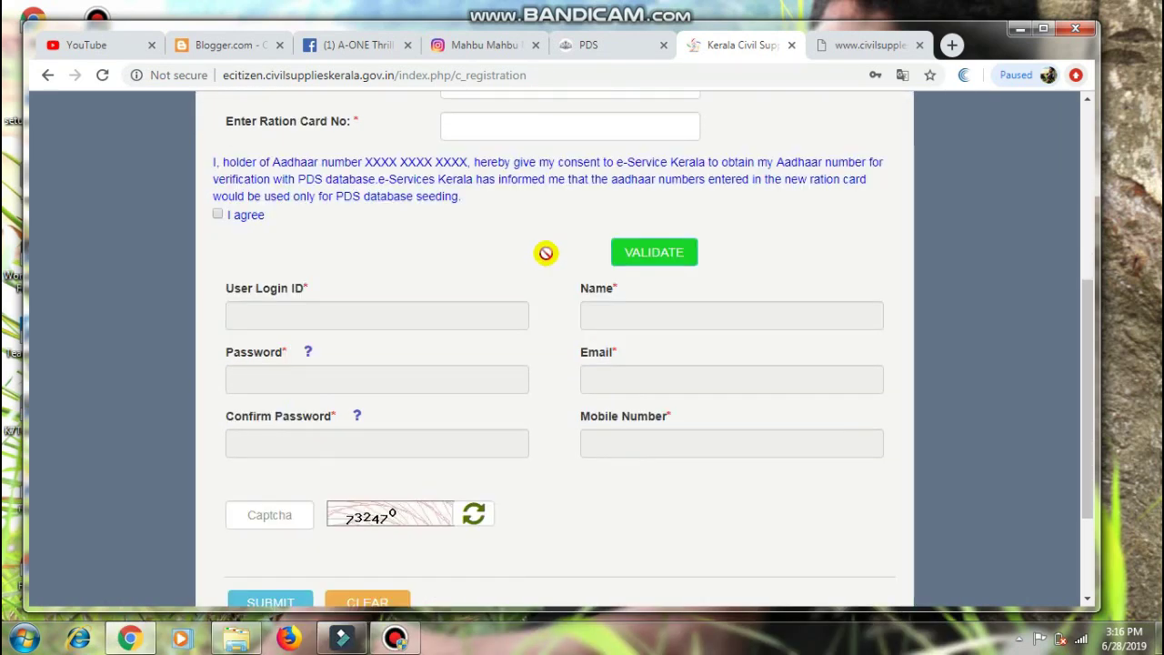
scroll(545, 253, down, 1)
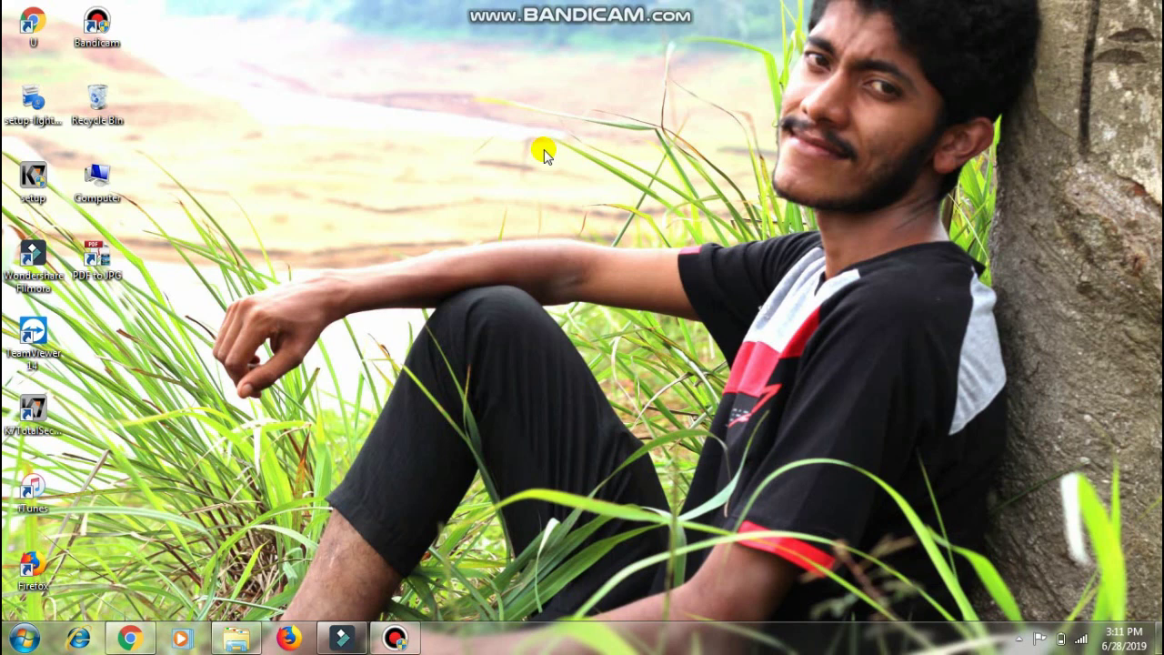
- Restore Chrome, which shows the civilsupples.gov.in 'This site can't be reached' error
click(124, 640)
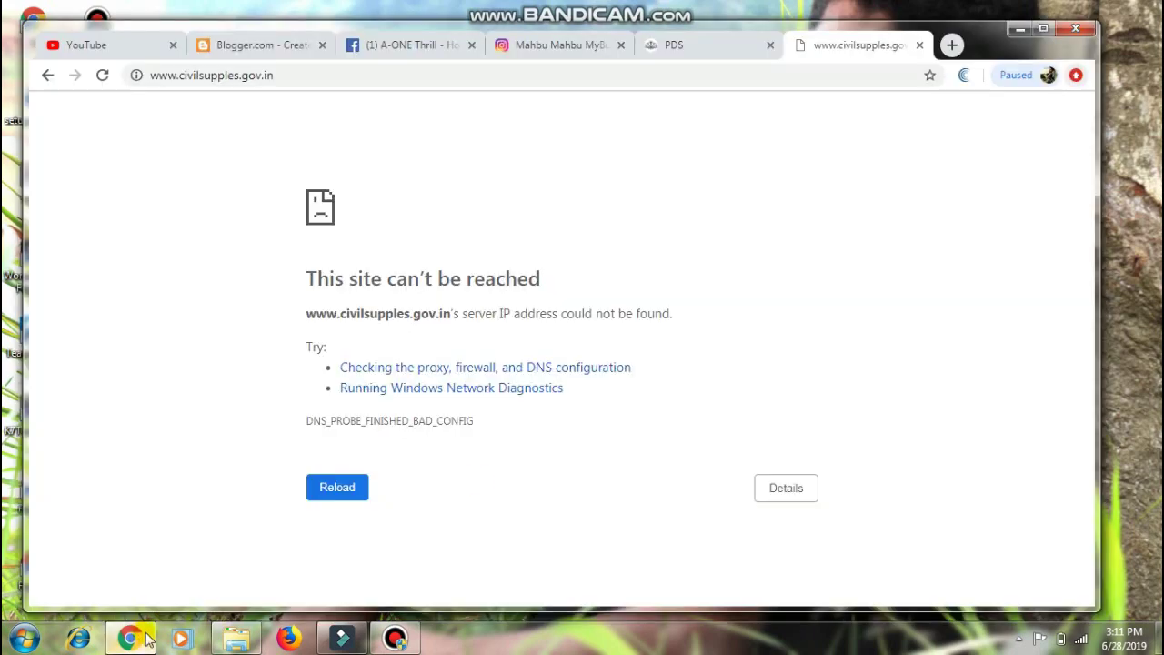
- Switch to the PDS tab showing the civilsupplieskerala.gov.in home page
click(696, 41)
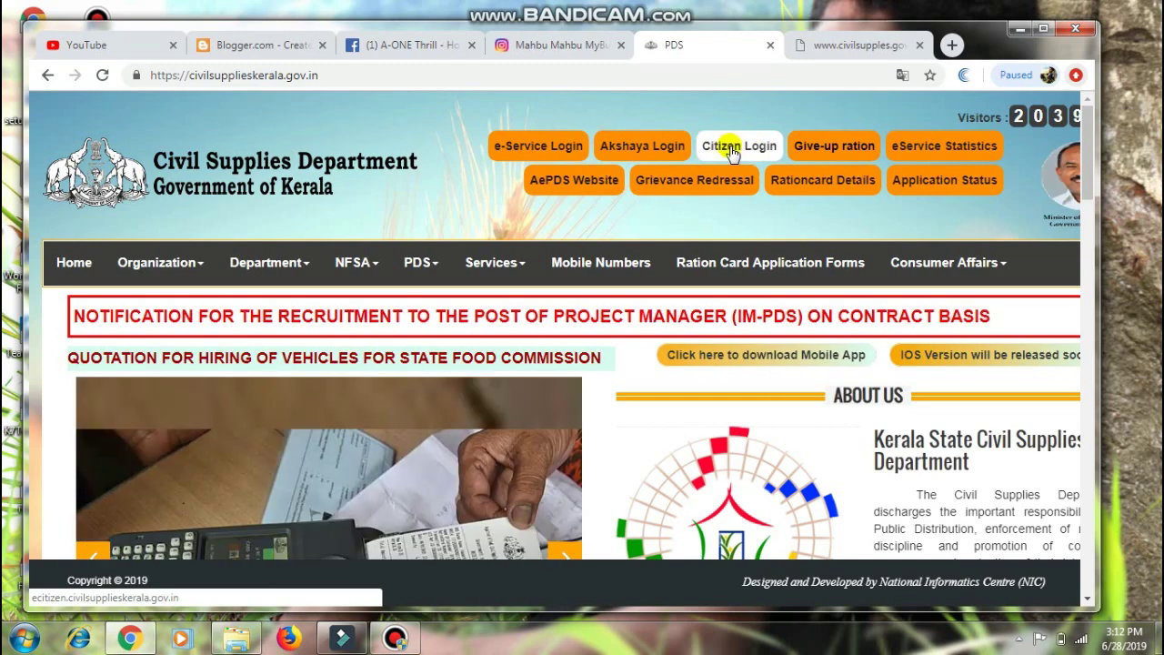
- Follow Citizen Login from the department site, then pick Citizen on the e-Service page
click(730, 153)
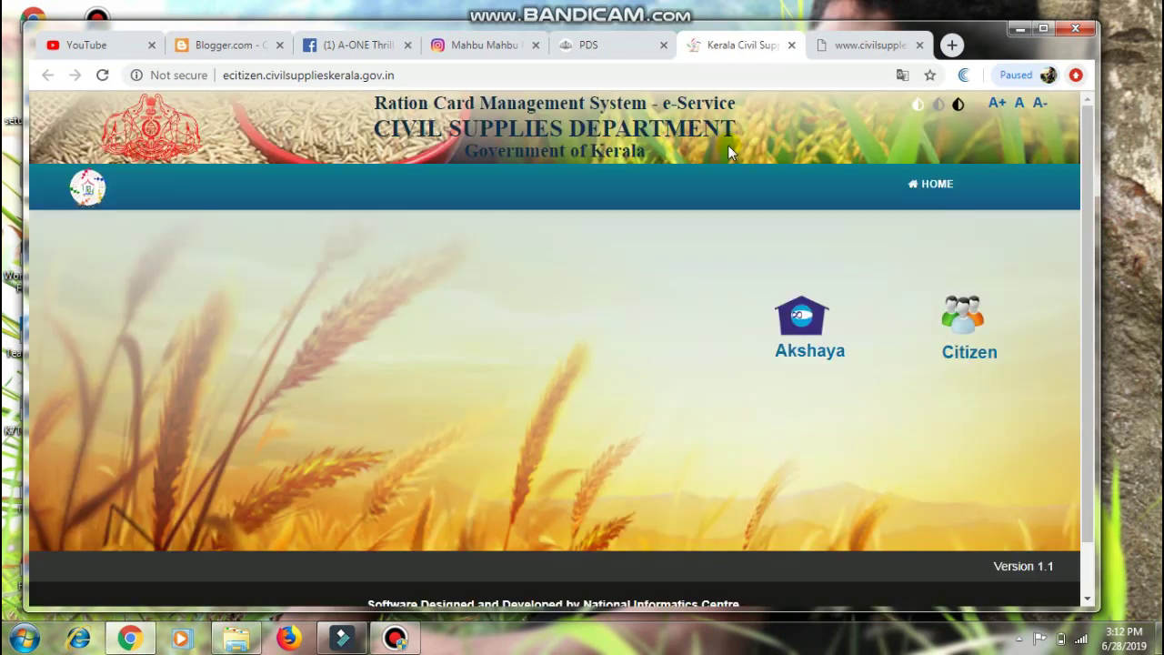
click(871, 339)
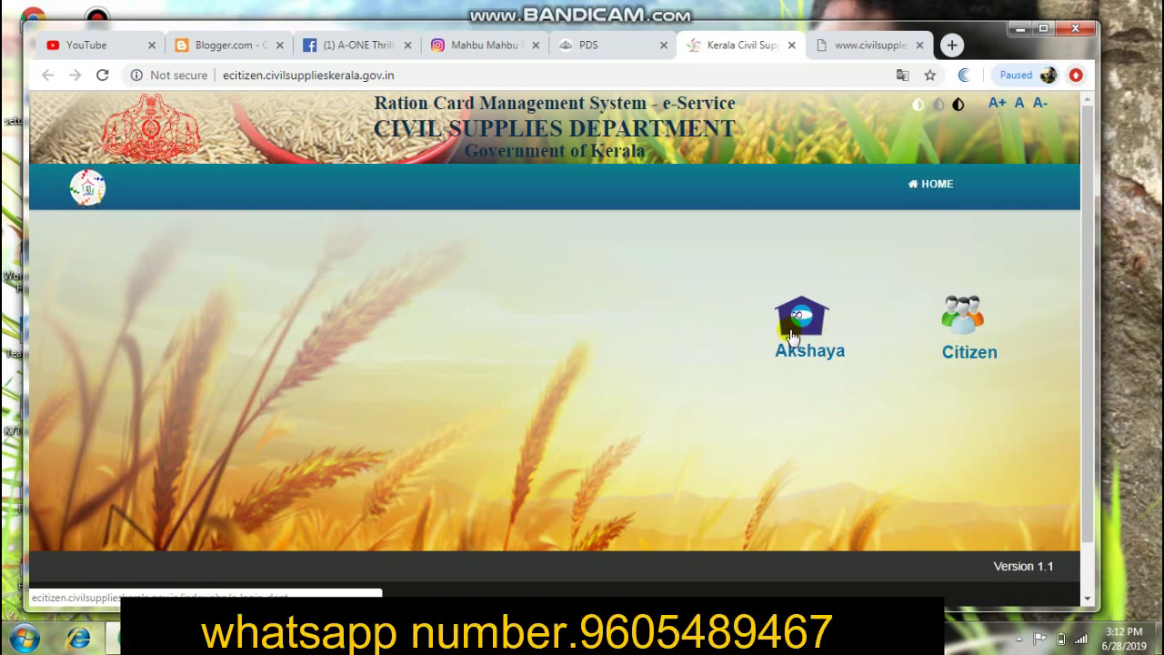
click(968, 322)
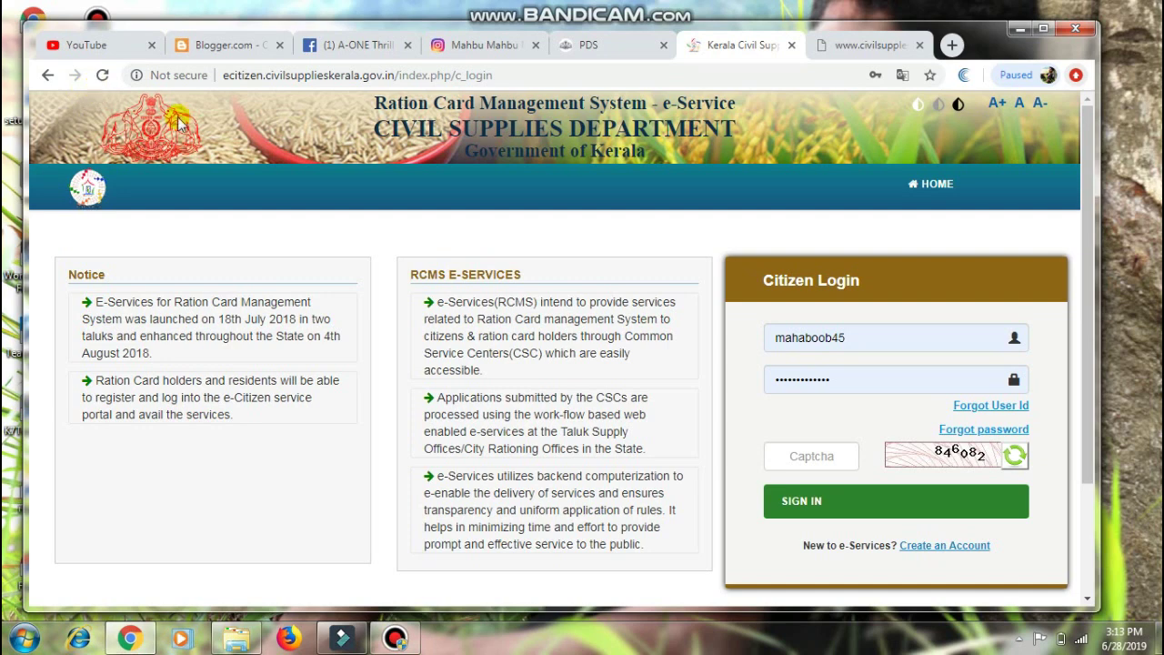
- Open the registration form, test Yes with SUBMIT, then switch to No for an existing ration card
click(950, 550)
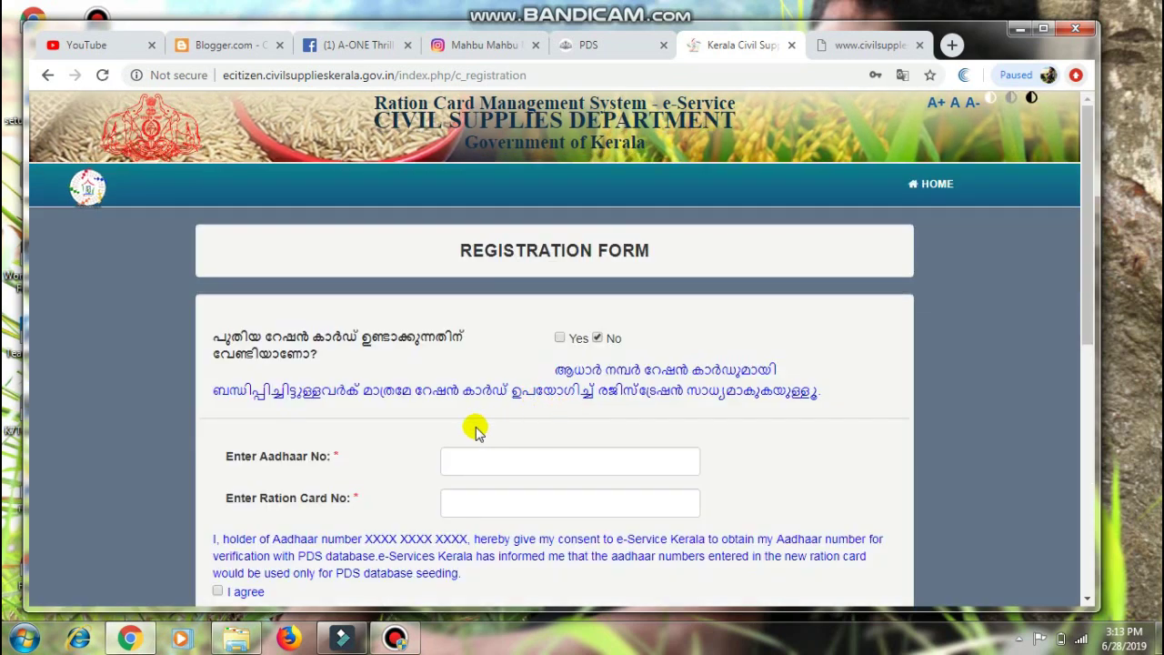
scroll(459, 400, down, 2)
scroll(459, 400, up, 1)
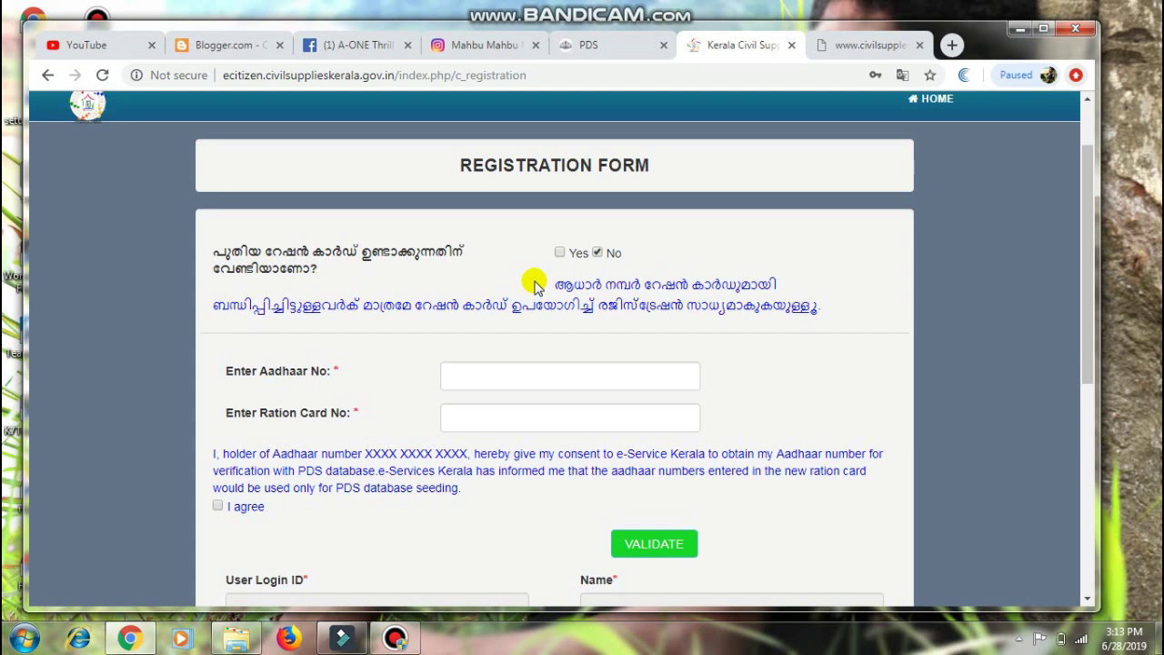
click(559, 252)
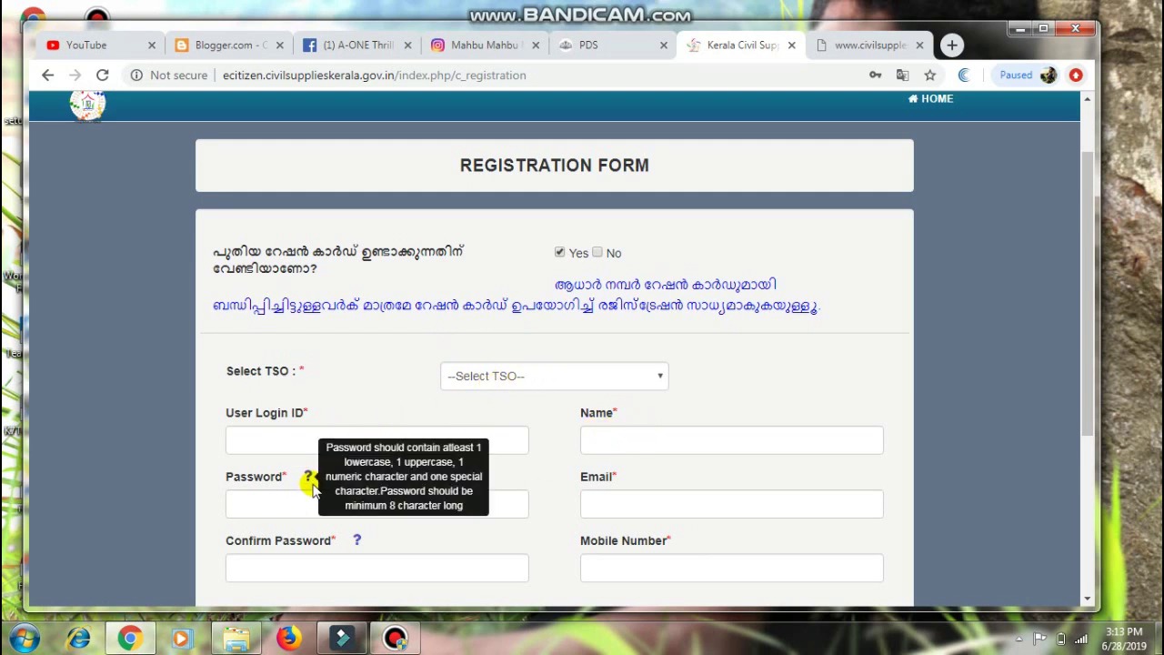
scroll(605, 467, down, 2)
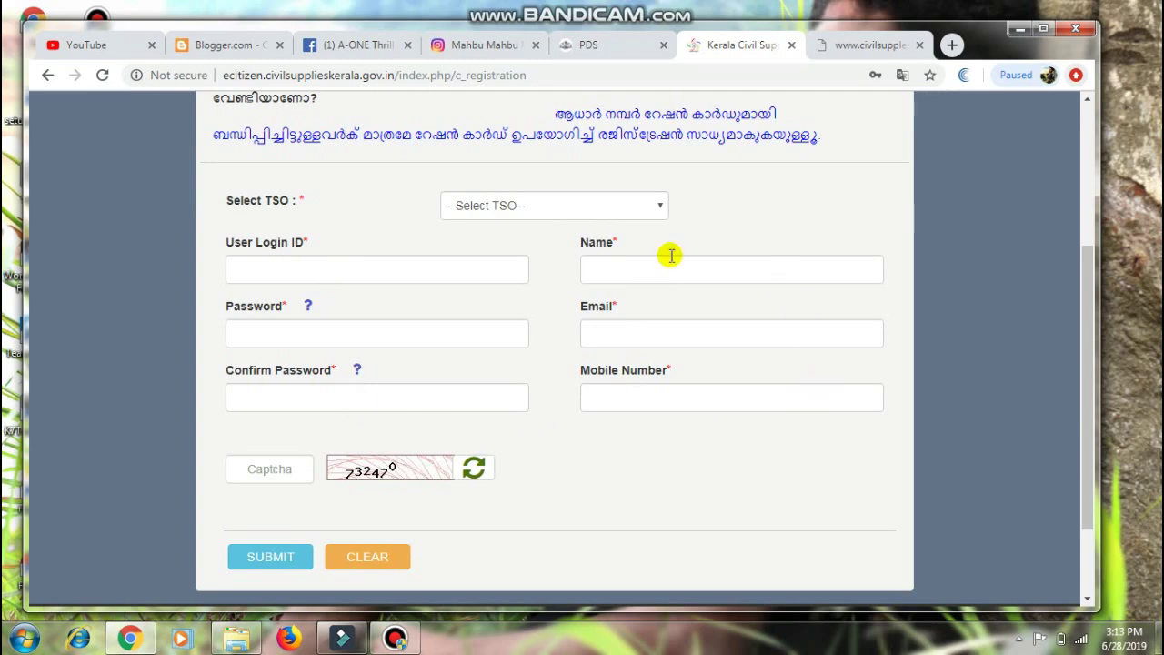
click(272, 557)
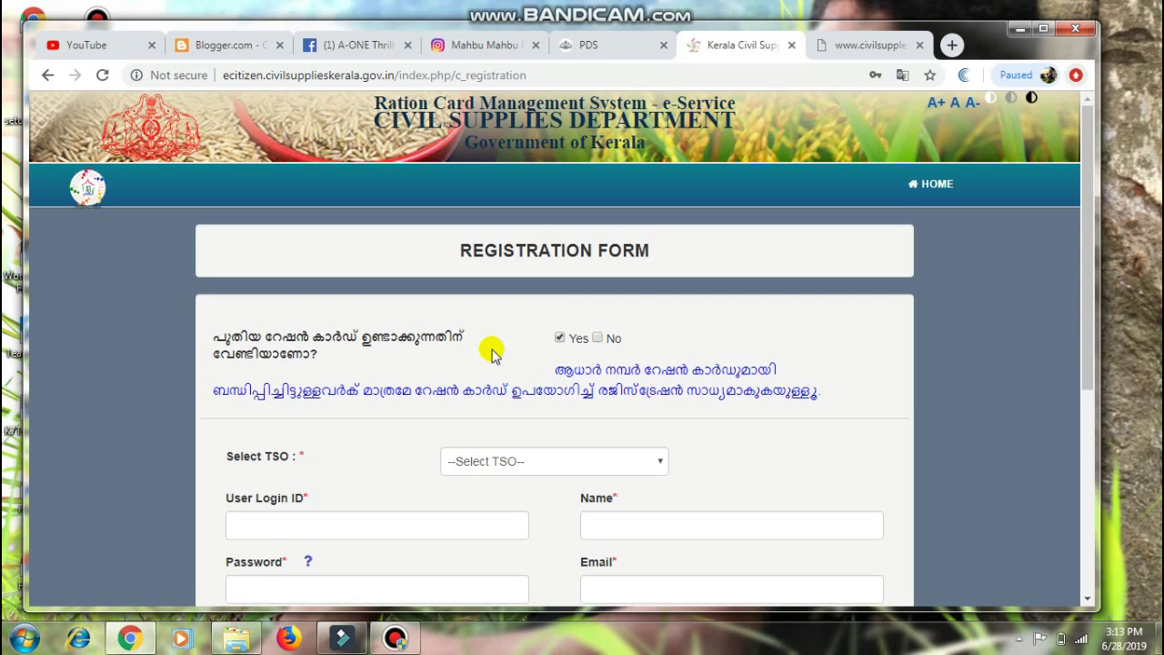
click(597, 337)
scroll(533, 330, down, 1)
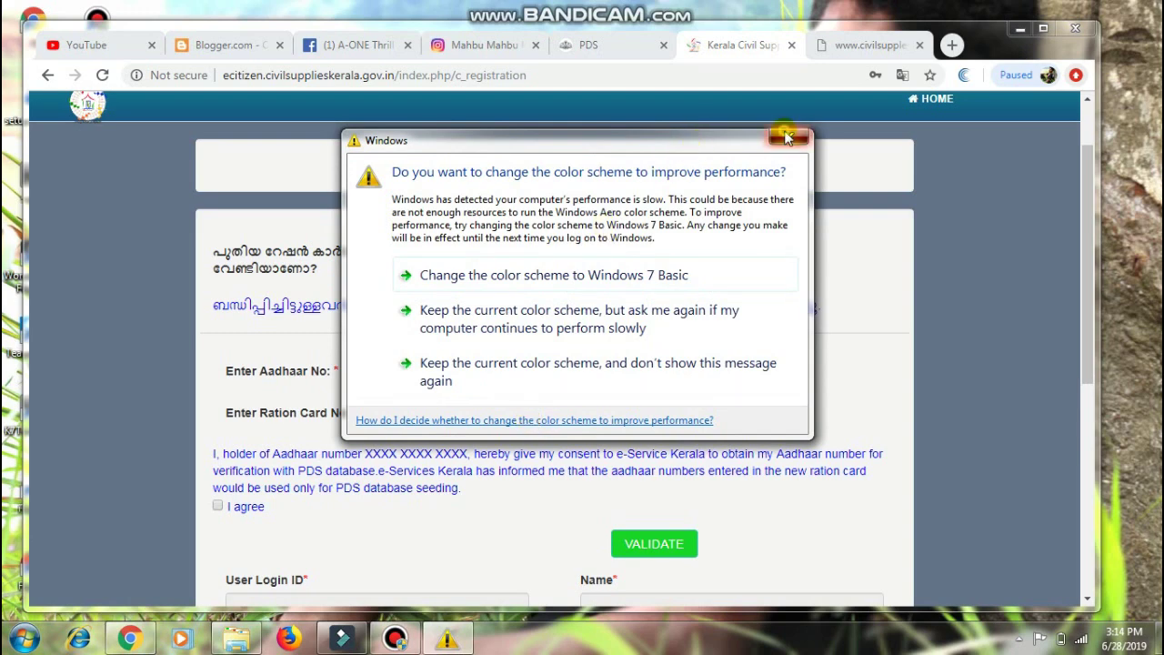
- Close the colour-scheme prompt and look over the blank Aadhaar and ration card number fields
click(787, 136)
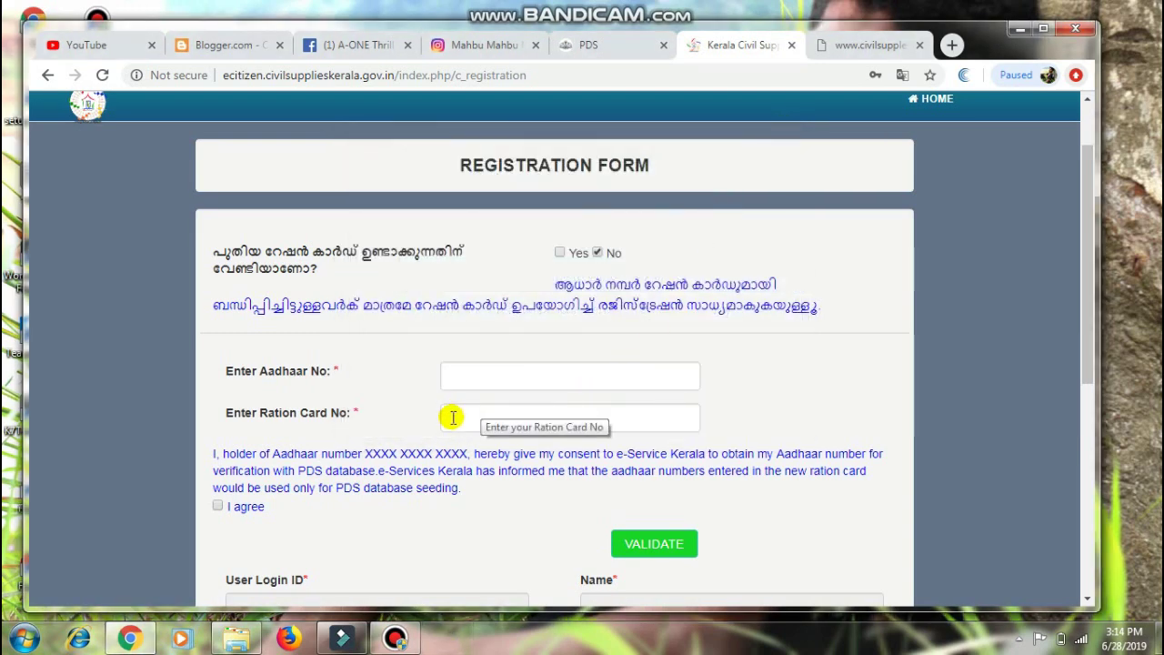
scroll(452, 418, down, 1)
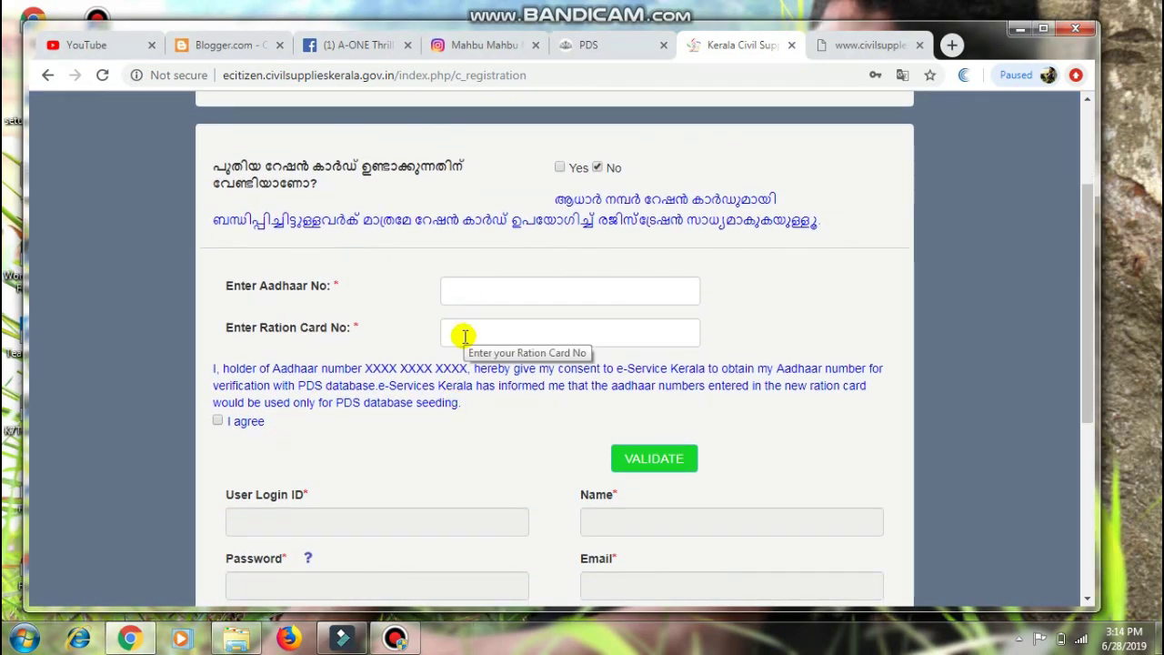
scroll(459, 334, down, 1)
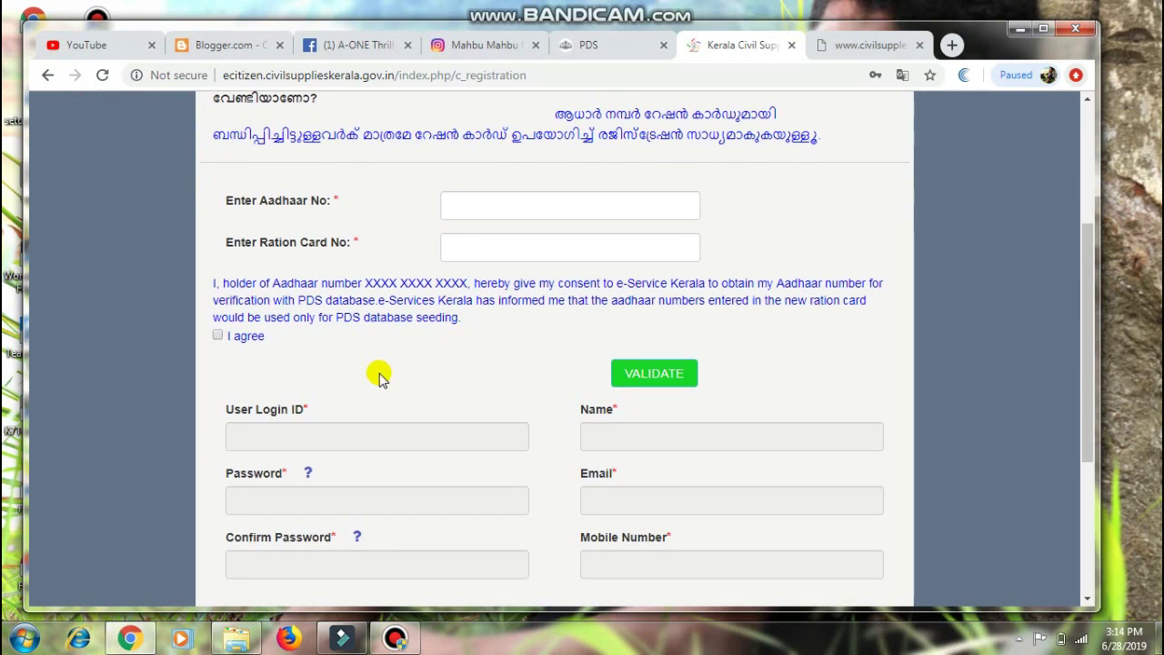
scroll(379, 372, down, 1)
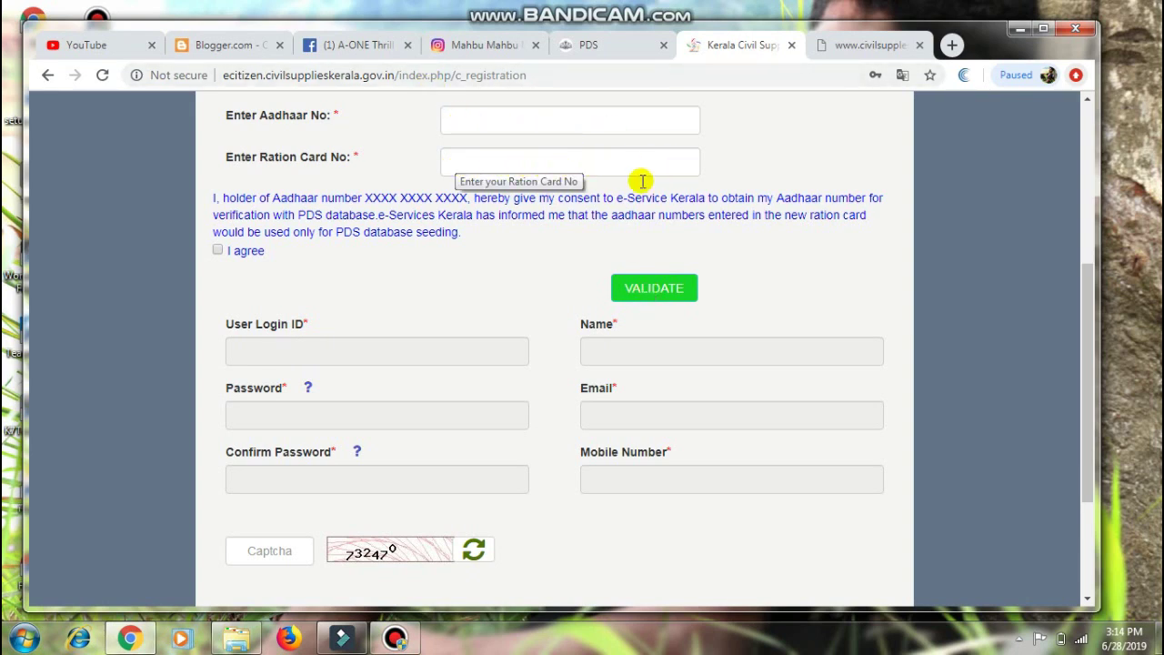
click(217, 251)
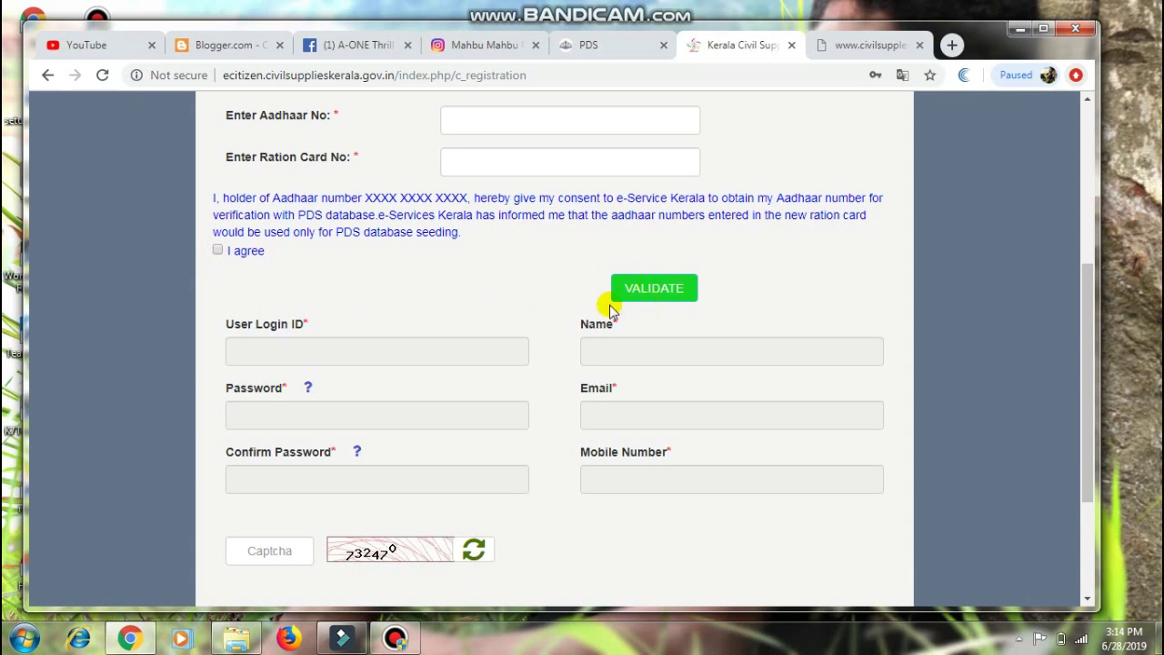
scroll(611, 305, up, 1)
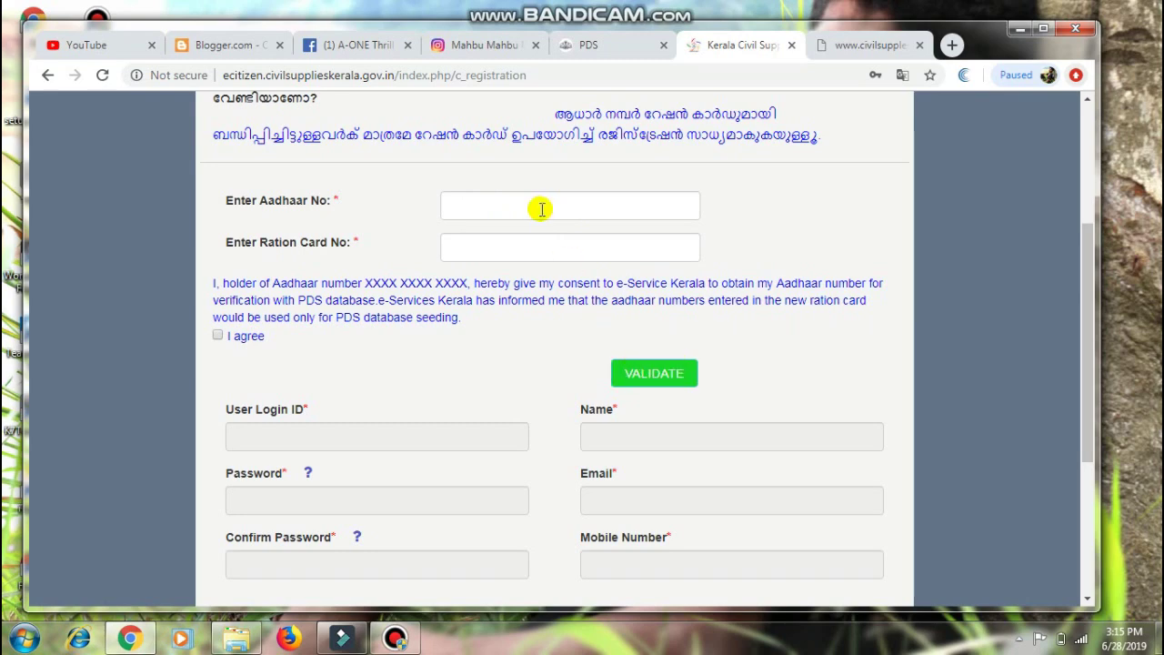
scroll(663, 372, down, 2)
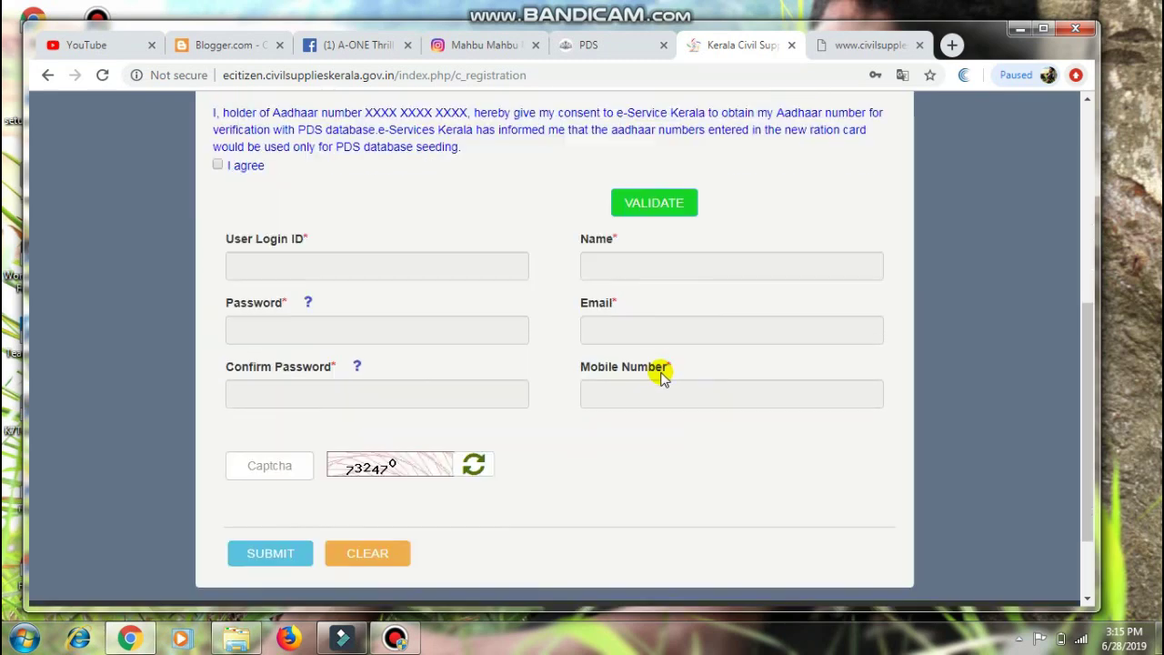
scroll(300, 202, down, 1)
scroll(623, 268, up, 3)
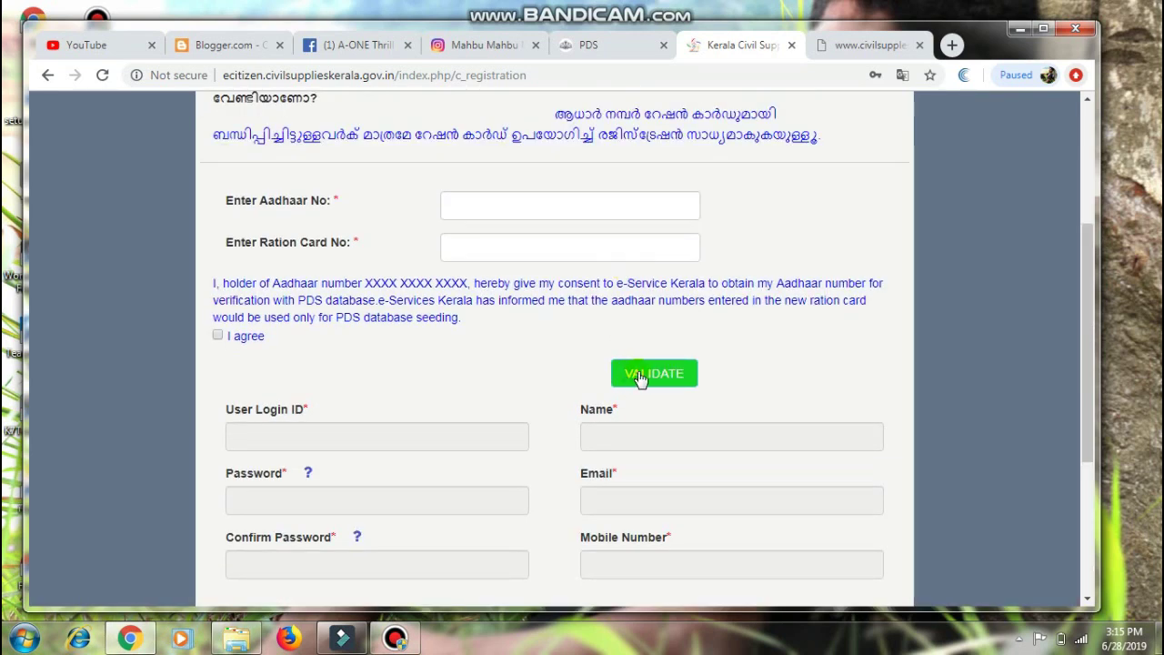
click(453, 200)
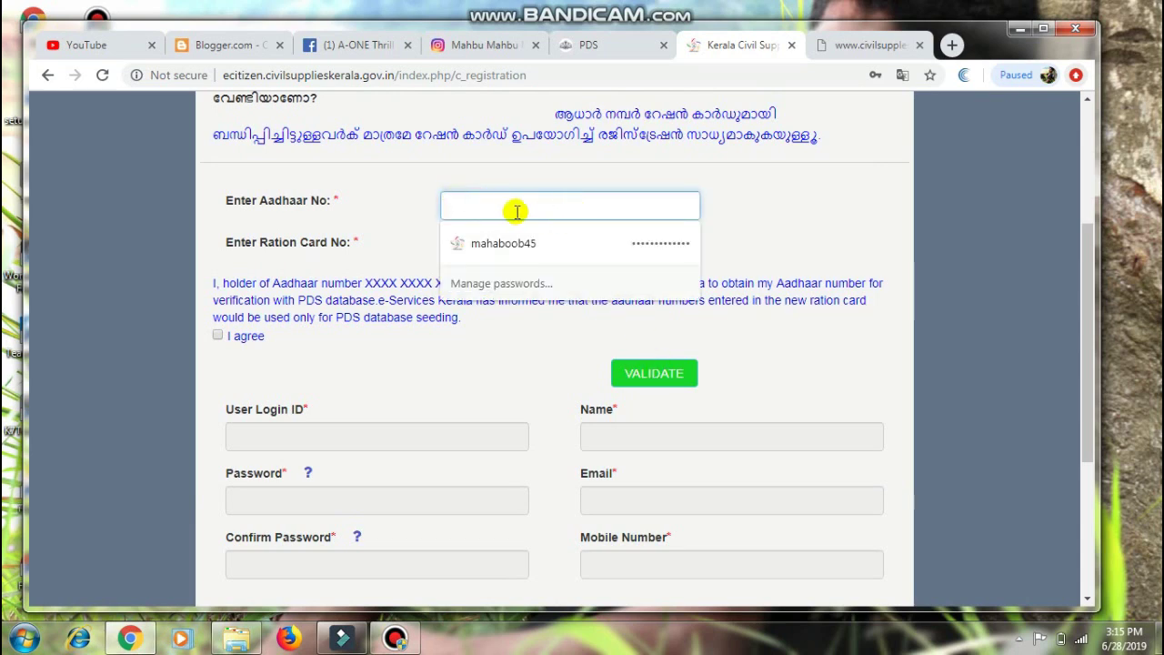
click(400, 226)
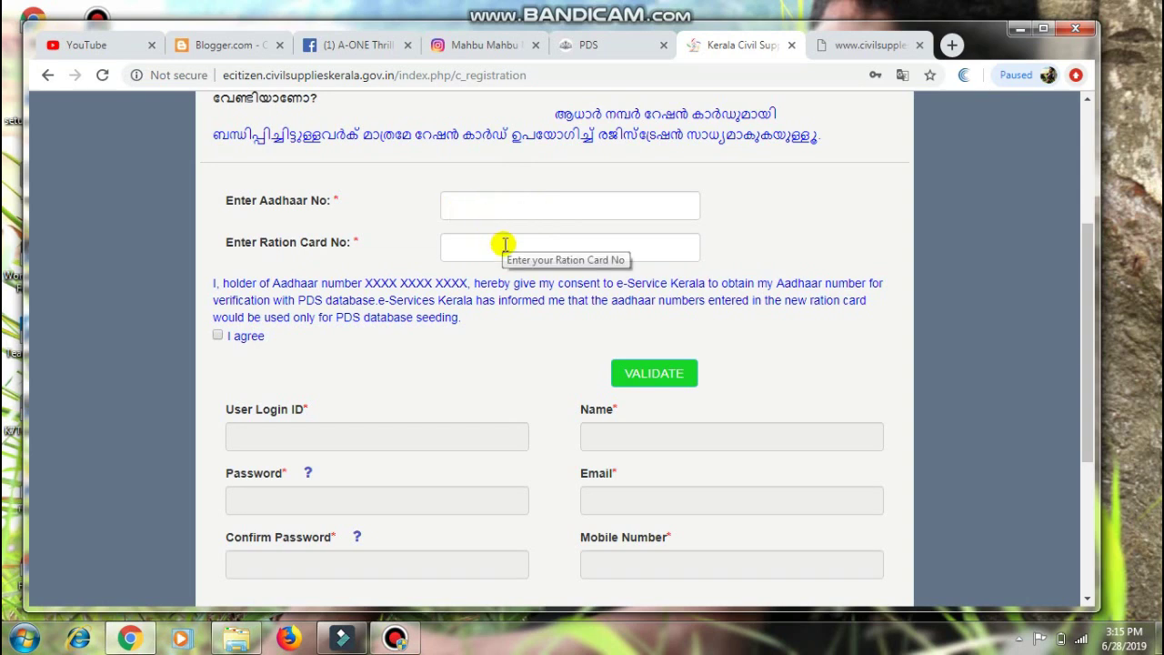
scroll(629, 355, down, 1)
scroll(650, 288, down, 1)
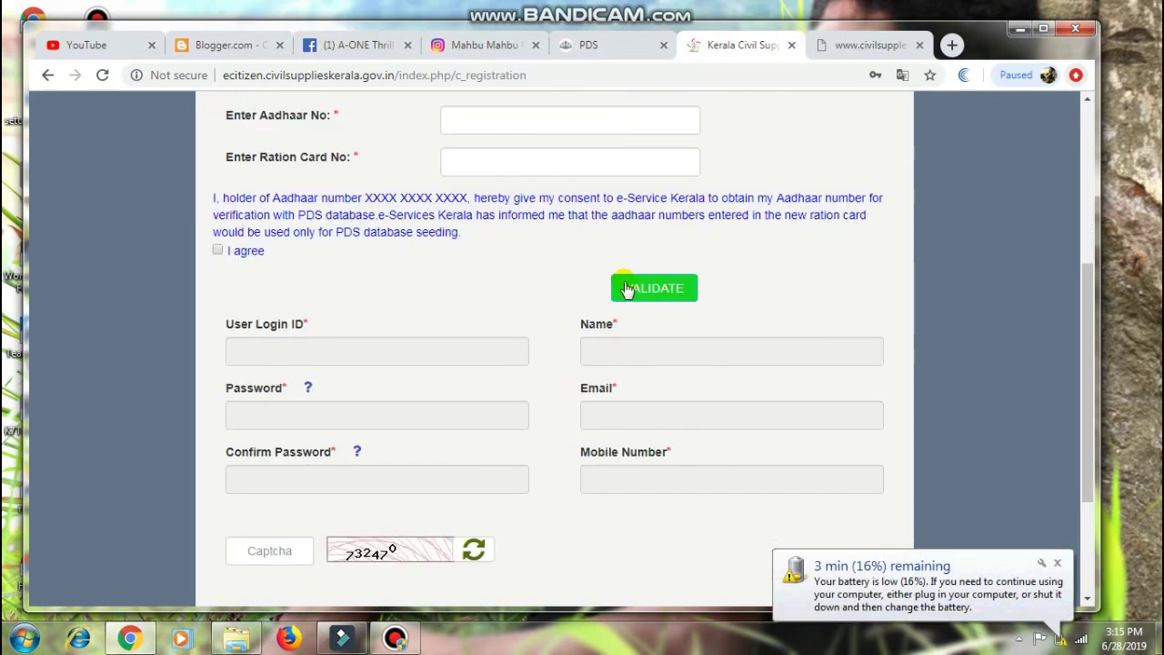
scroll(659, 291, down, 1)
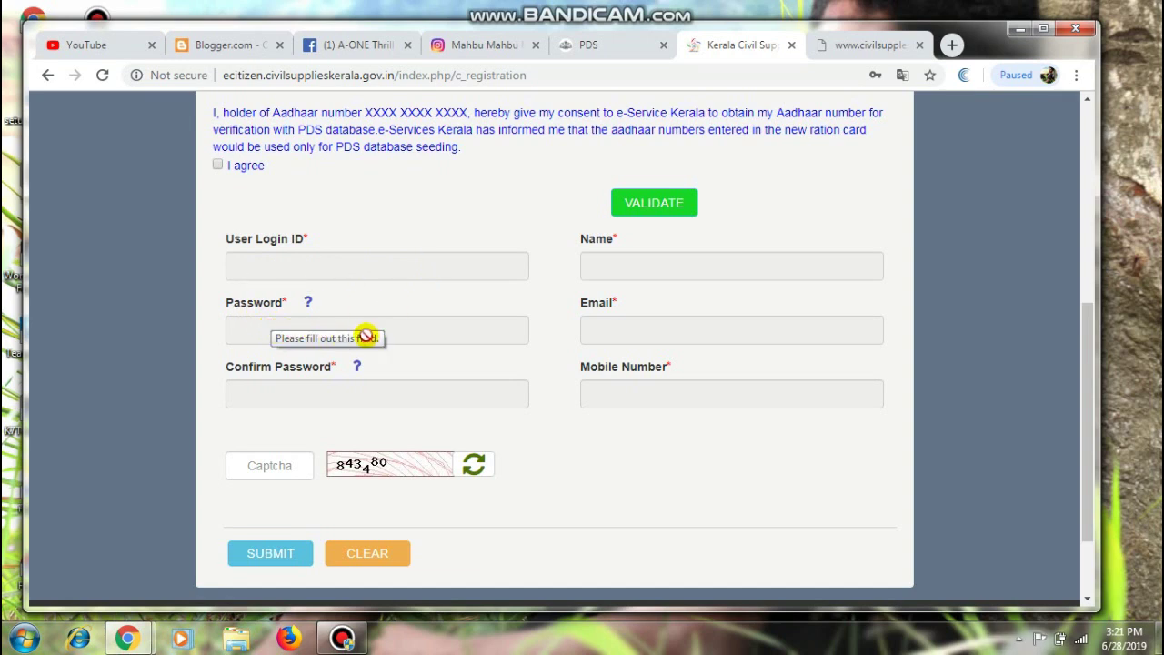
- Dismiss the colour-scheme prompt and put the cursor in the Captcha field showing code 843480
mouse_move(309, 303)
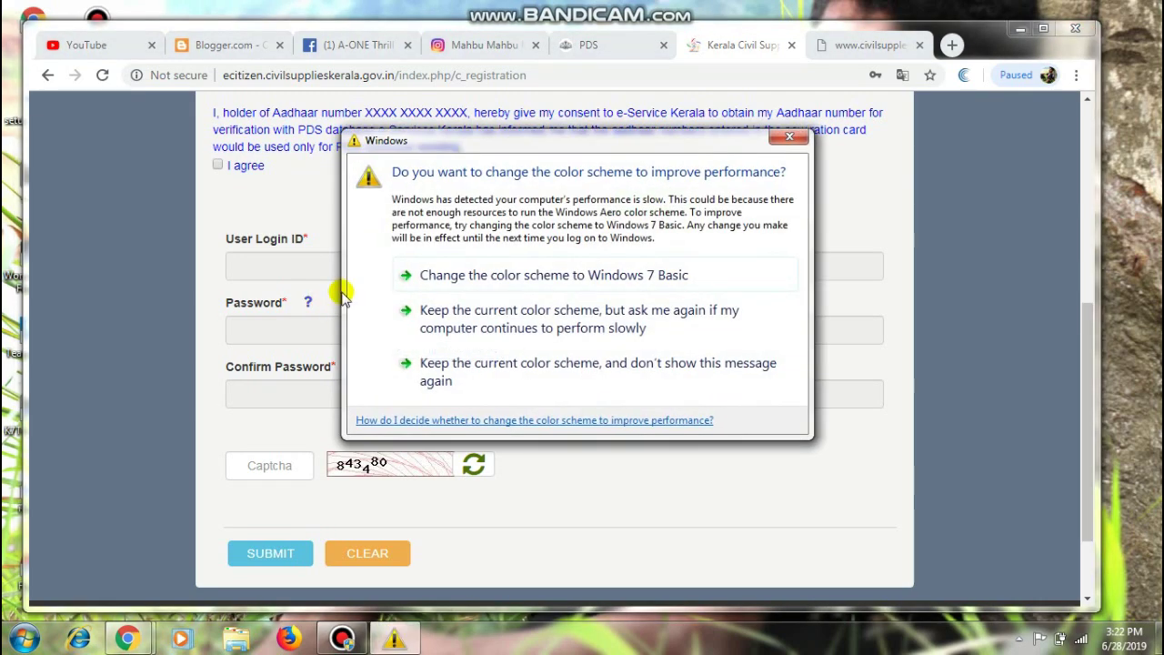
click(788, 137)
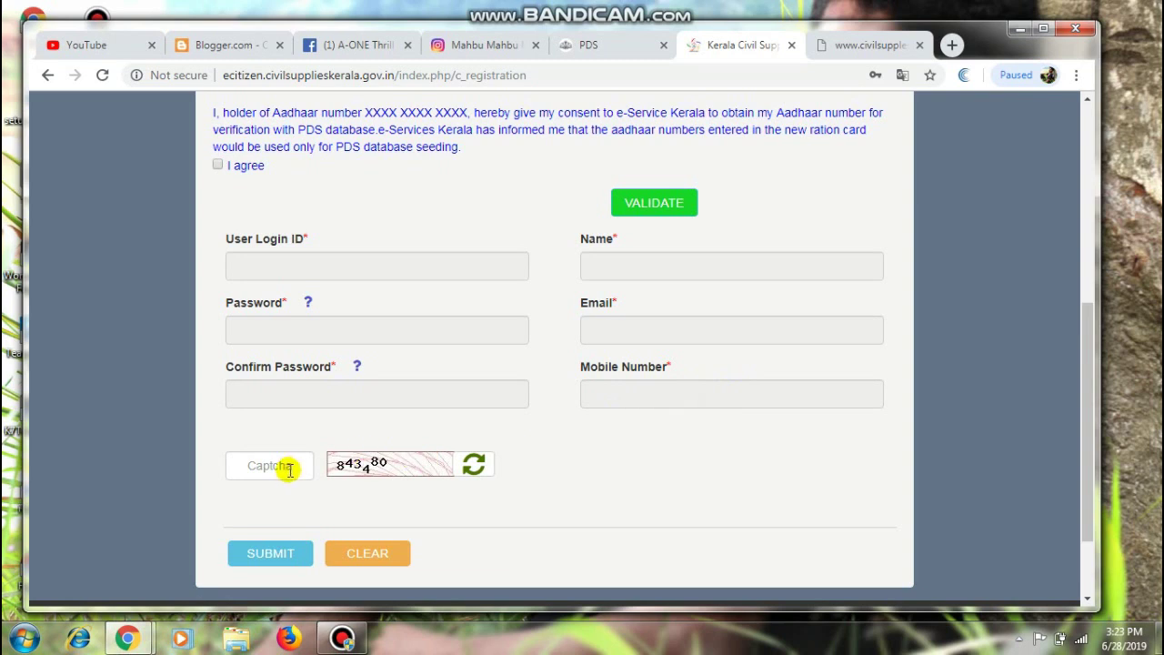
click(261, 466)
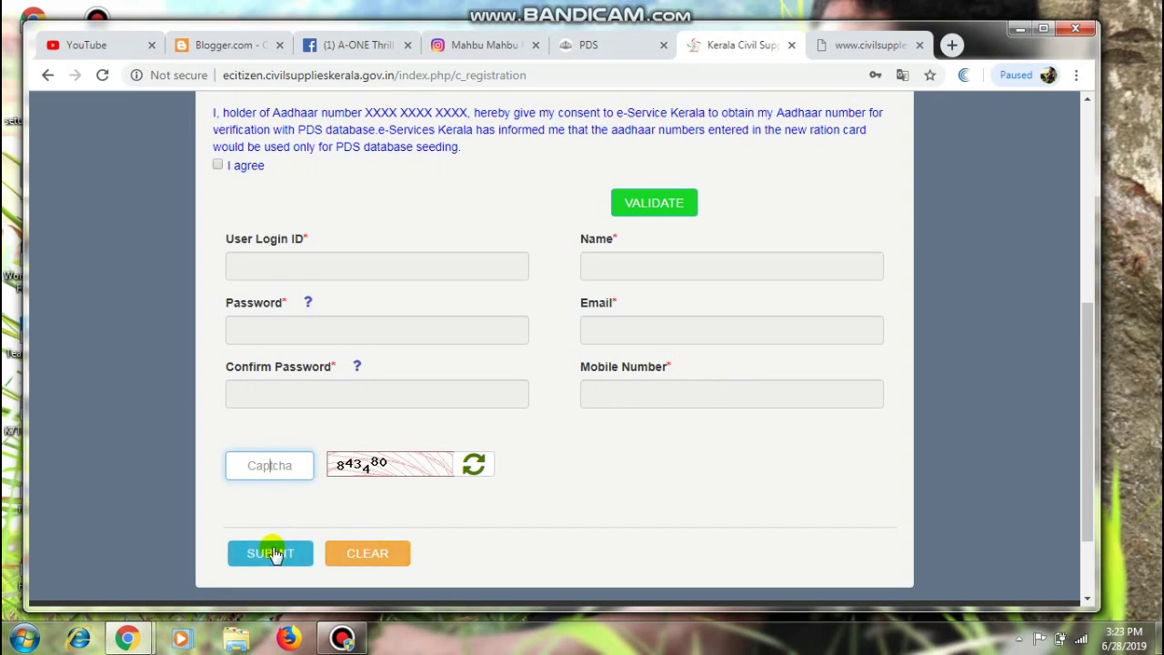
- Return to the Civil Supplies Department home page on civilsupplieskerala.gov.in and choose Citizen Login
click(611, 55)
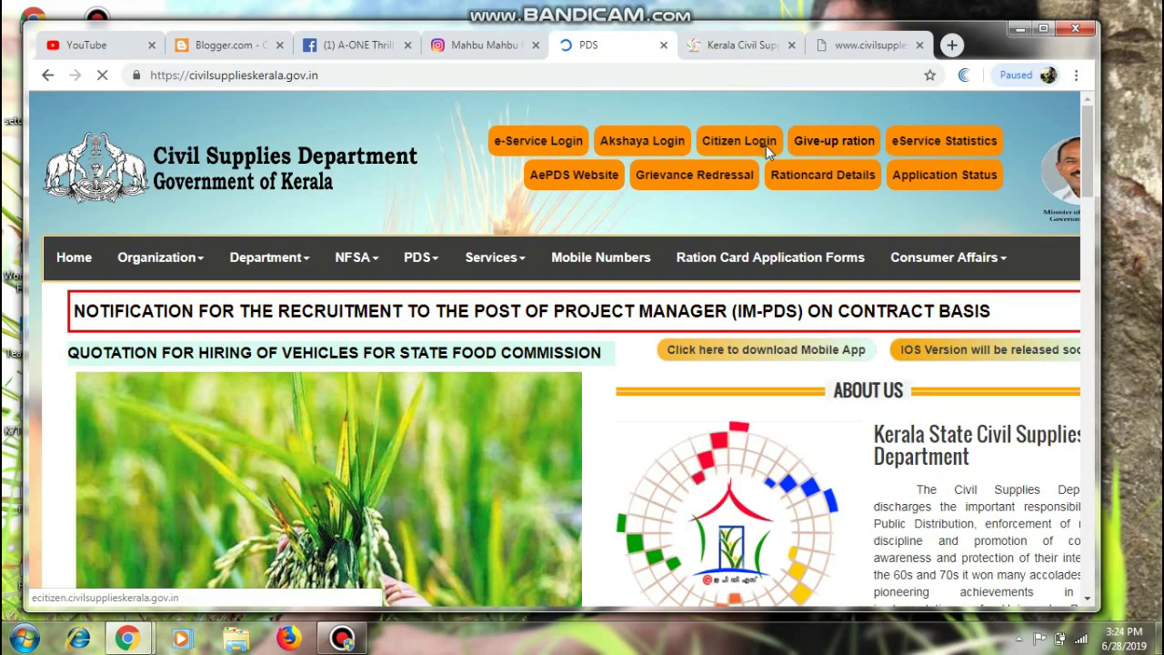
click(733, 145)
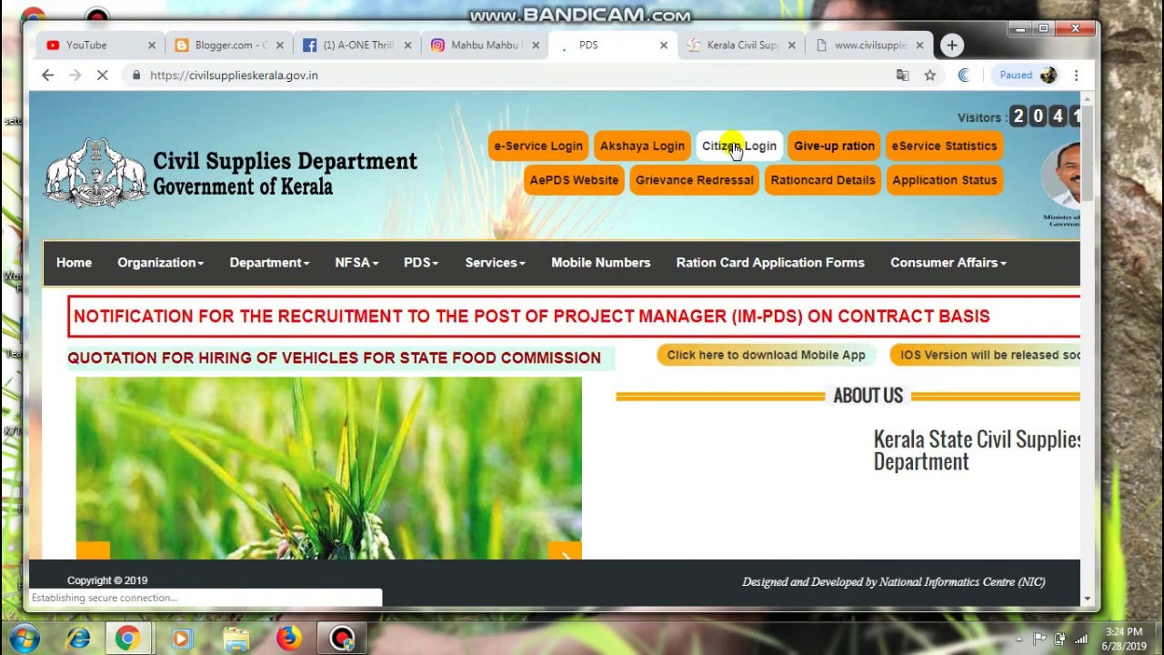
- Open the ration card e-Service site in a new tab and go to its Citizen Login page
click(732, 146)
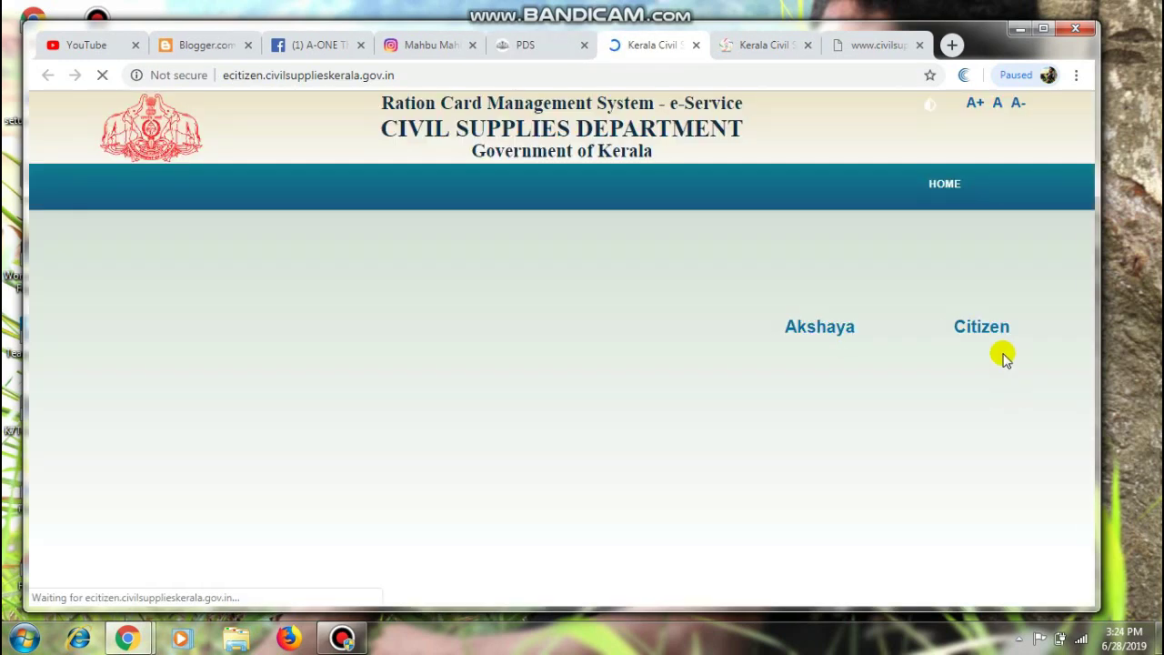
click(980, 326)
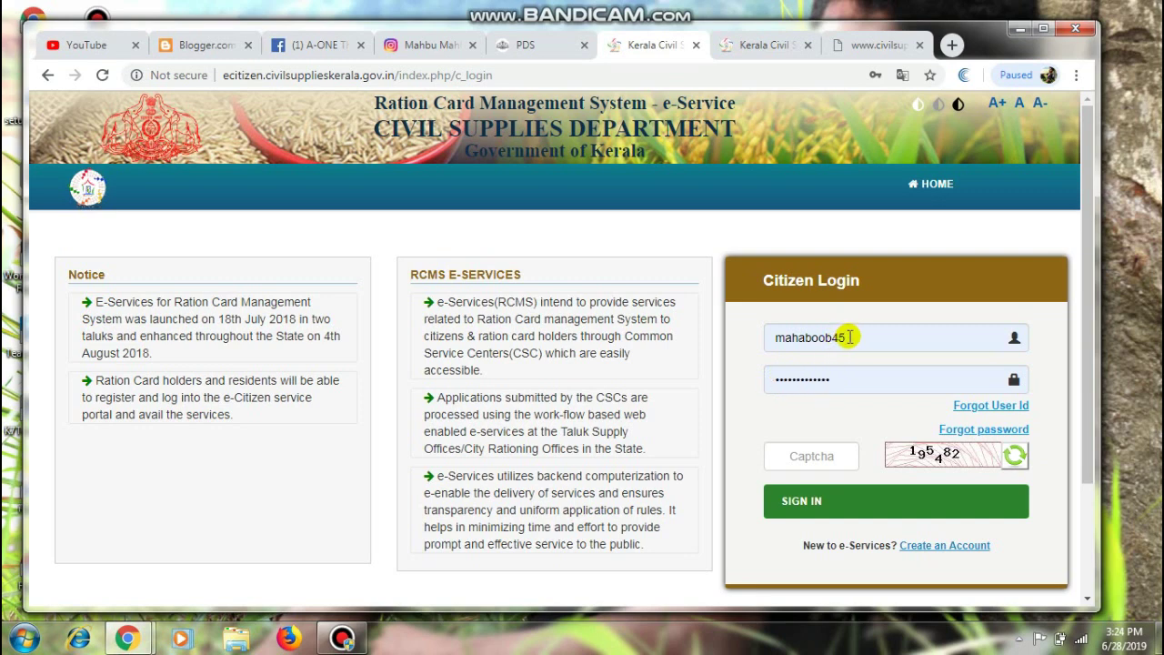
- Sign in using the citizen username, saved password and captcha code
drag(849, 337, 769, 332)
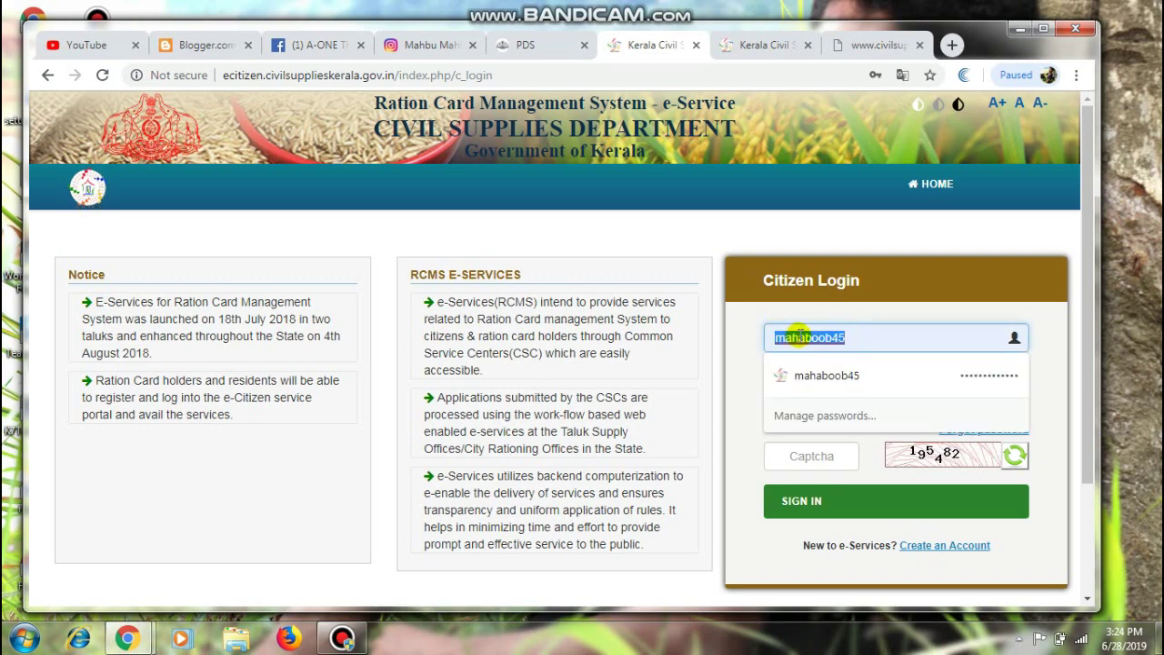
click(852, 336)
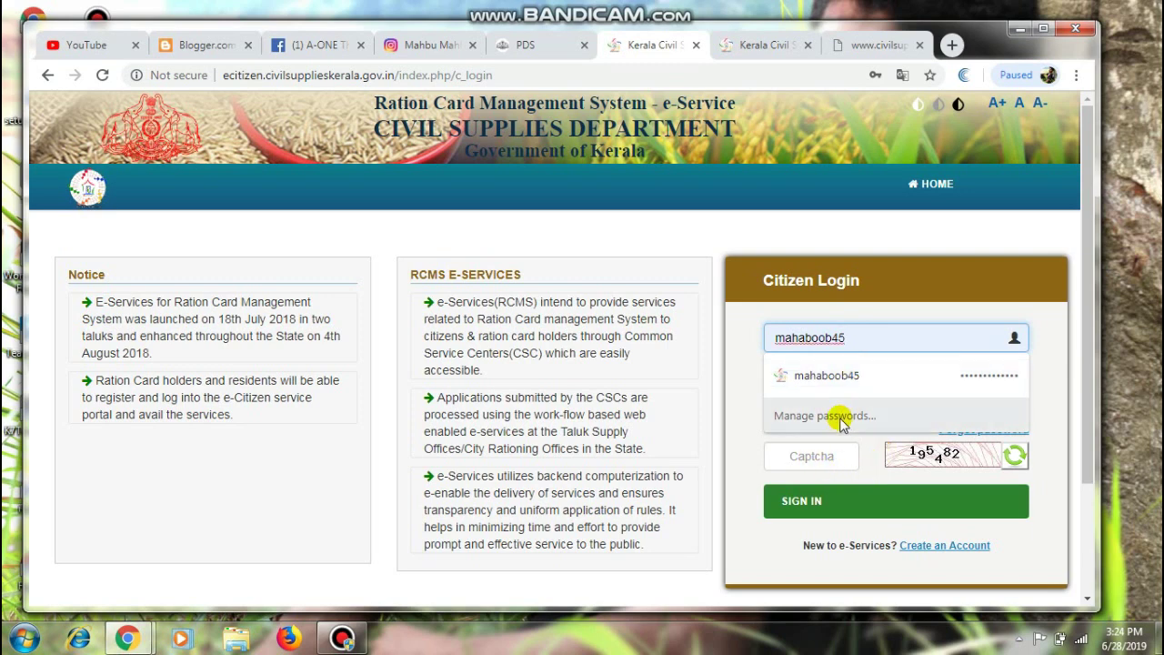
click(823, 453)
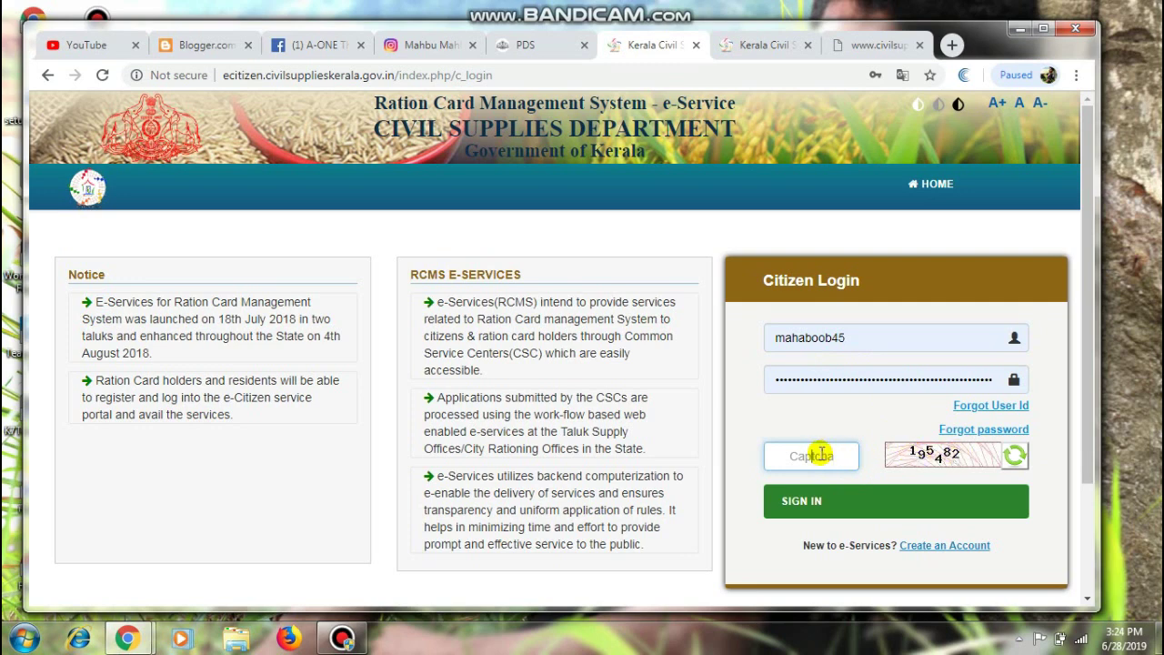
text(195482)
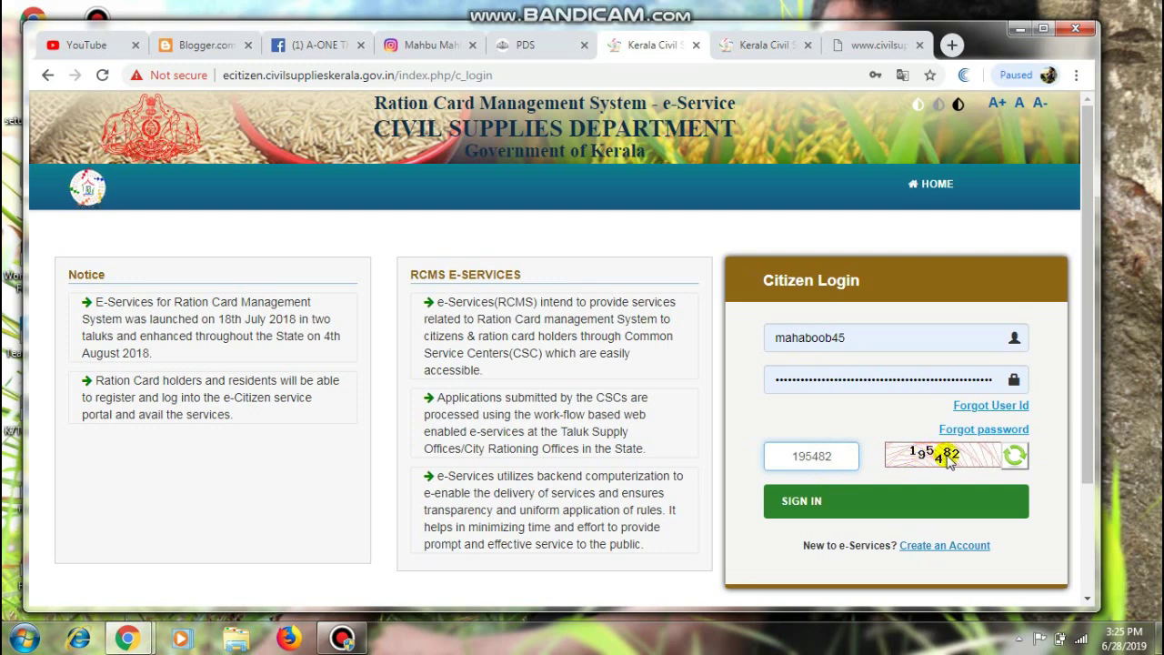
double_click(864, 340)
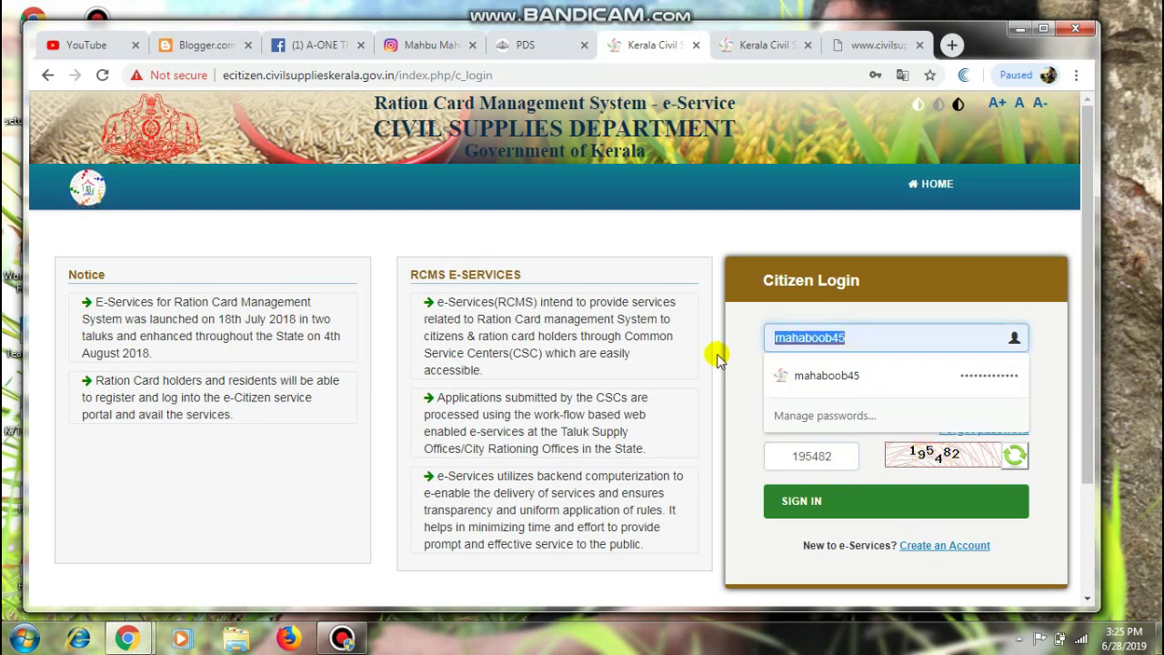
text(ma)
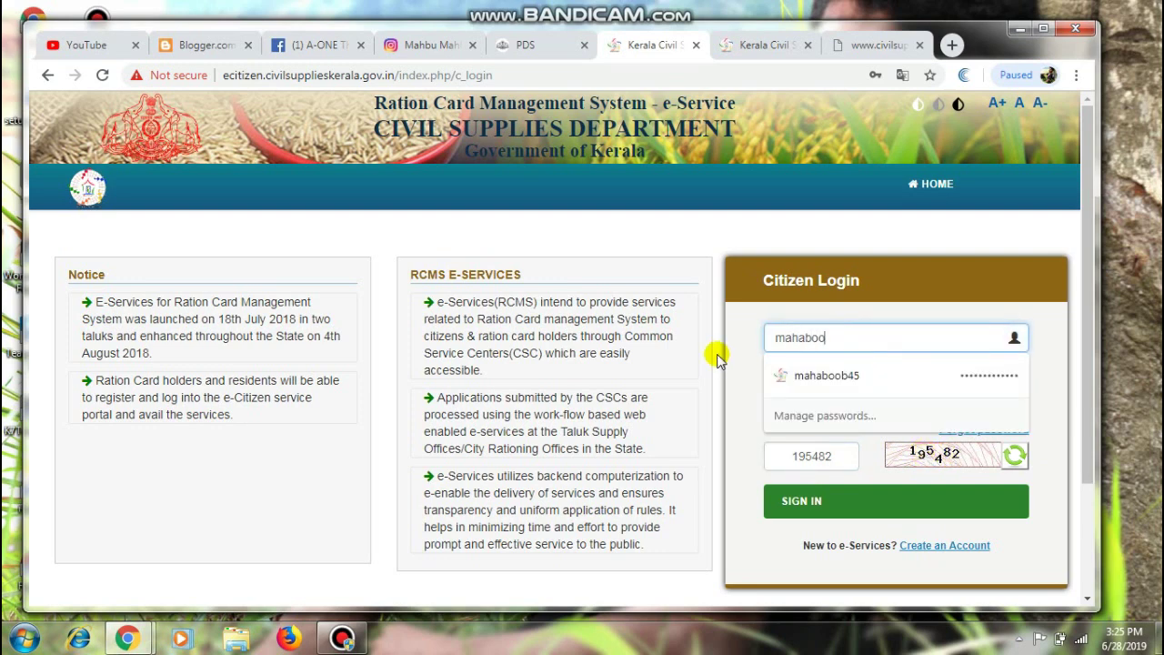
click(780, 386)
double_click(987, 379)
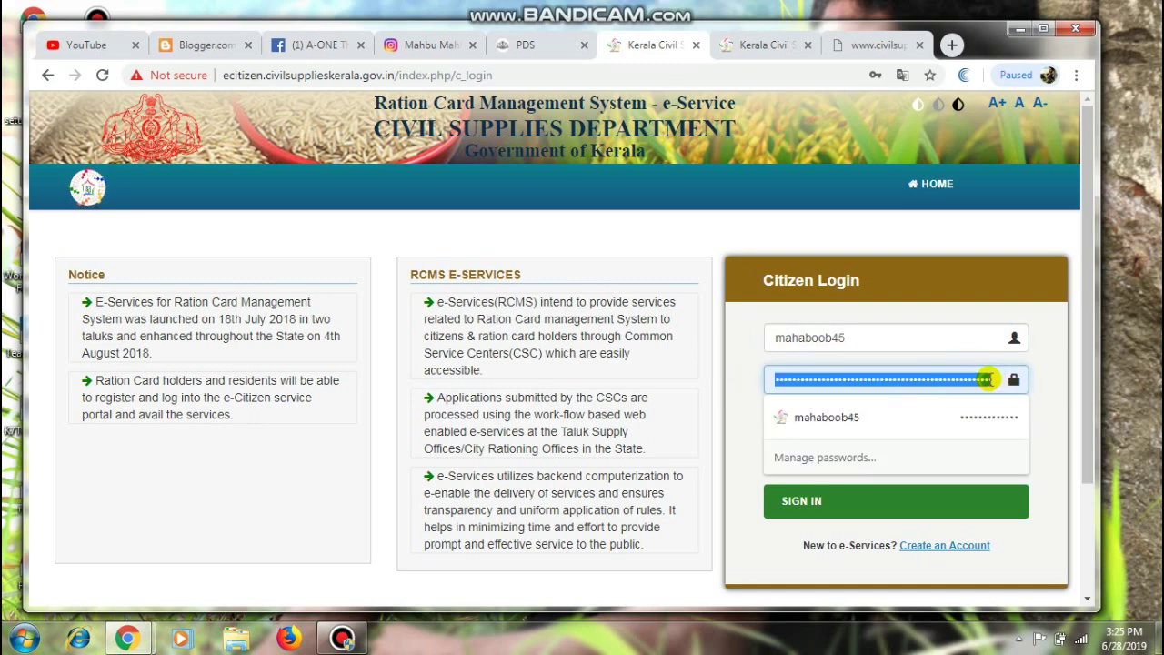
key(BackSpace)
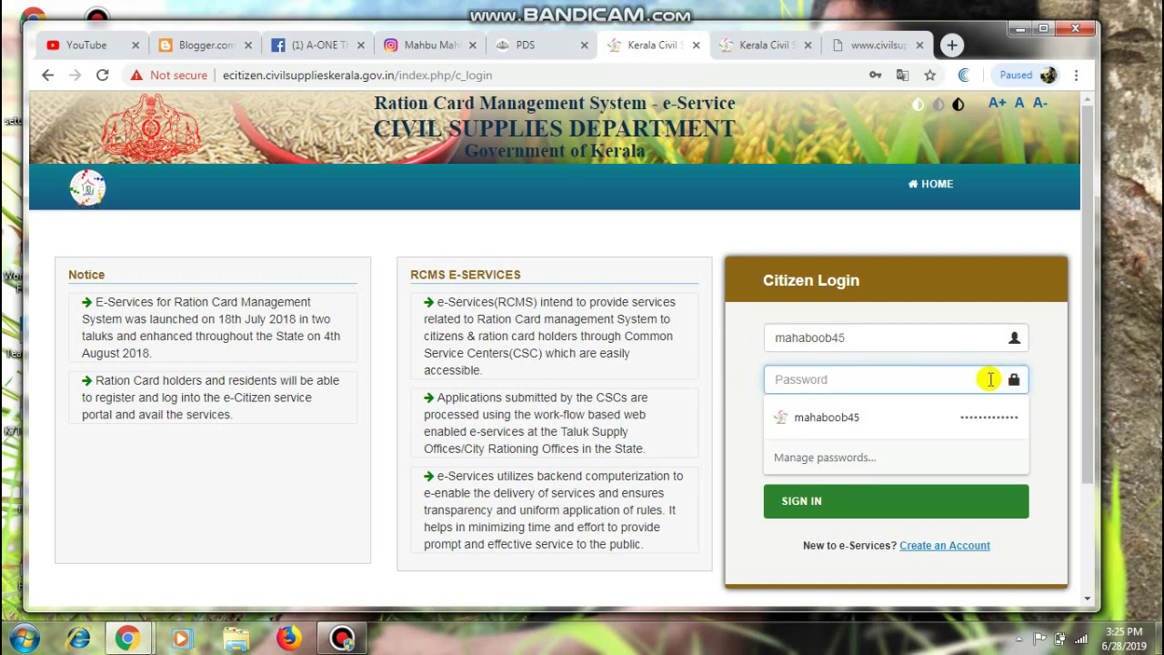
text(•)
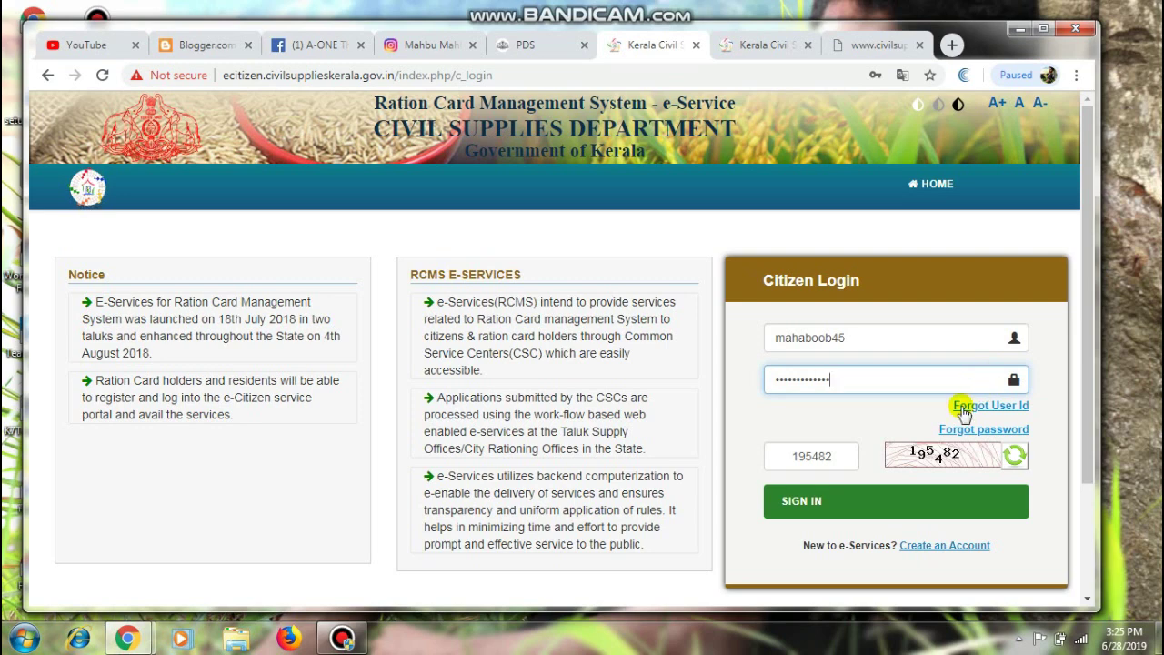
click(811, 503)
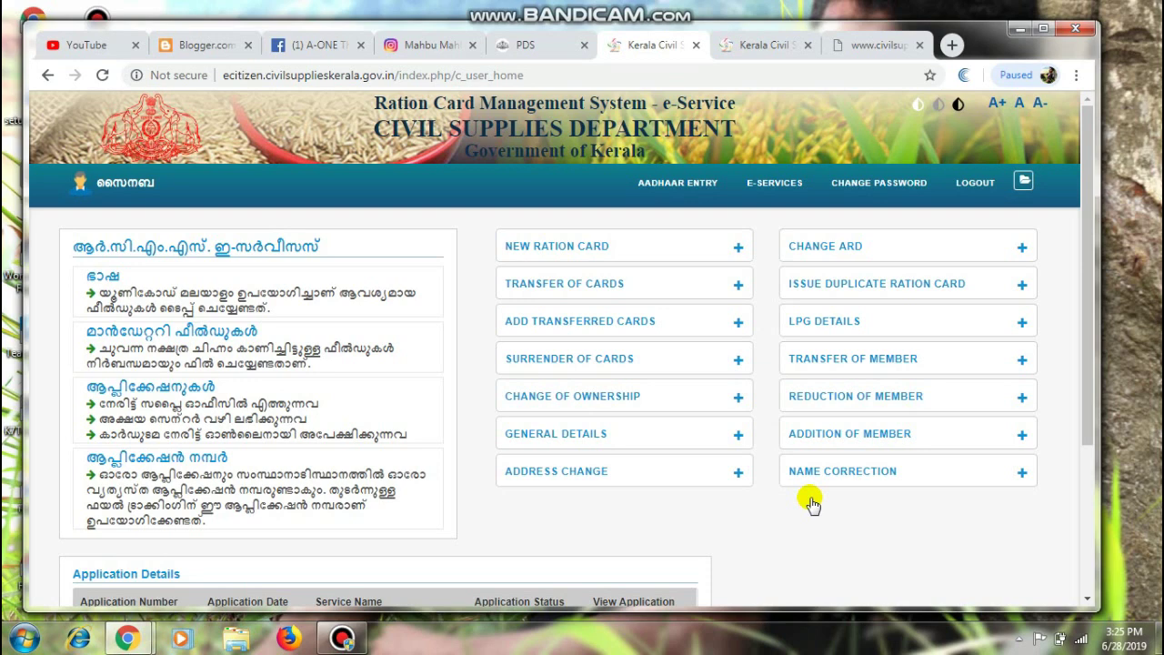
- Open AADHAAR ENTRY and view the five family members with masked Aadhaar numbers
click(660, 188)
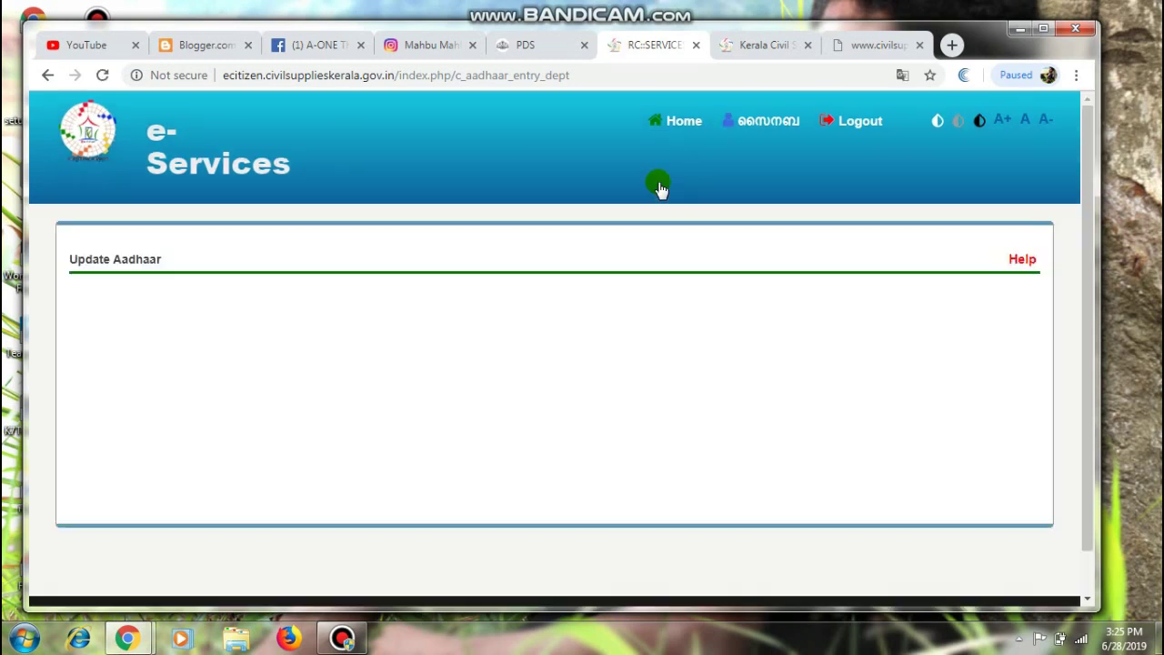
scroll(659, 188, down, 2)
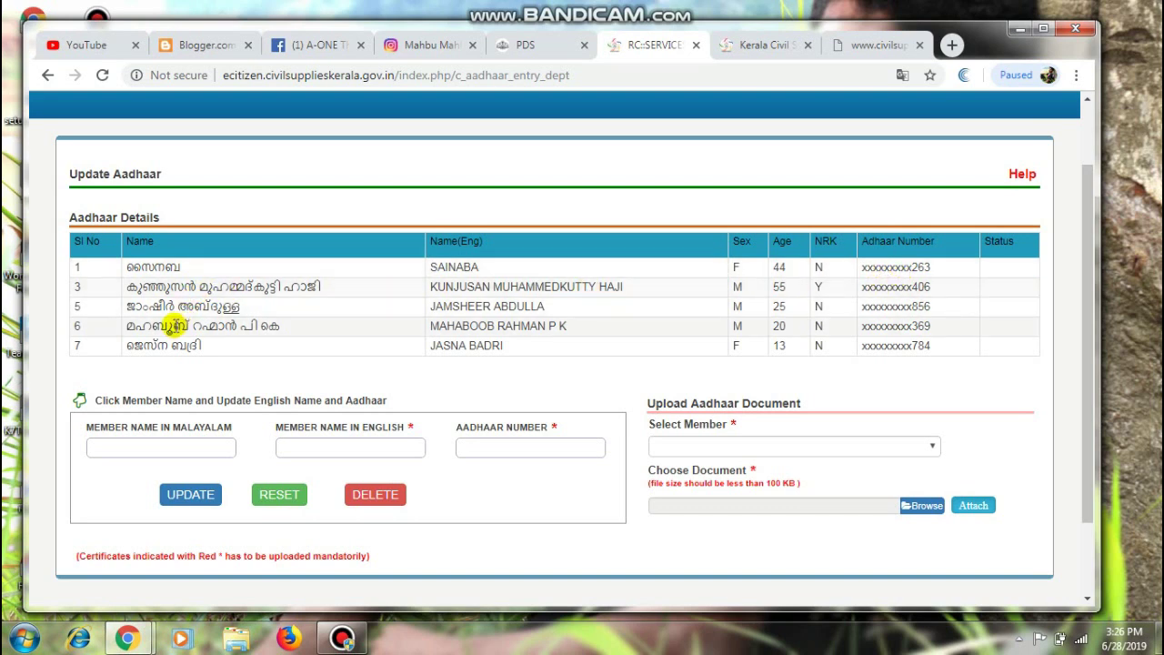
drag(125, 325, 293, 327)
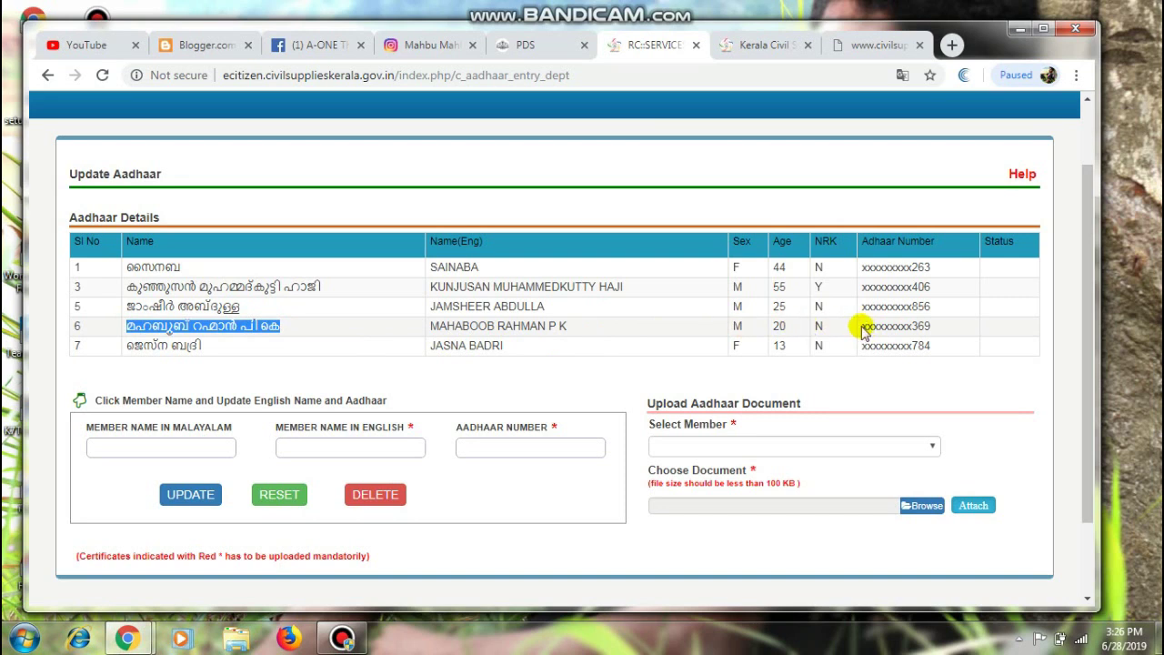
drag(862, 329, 937, 329)
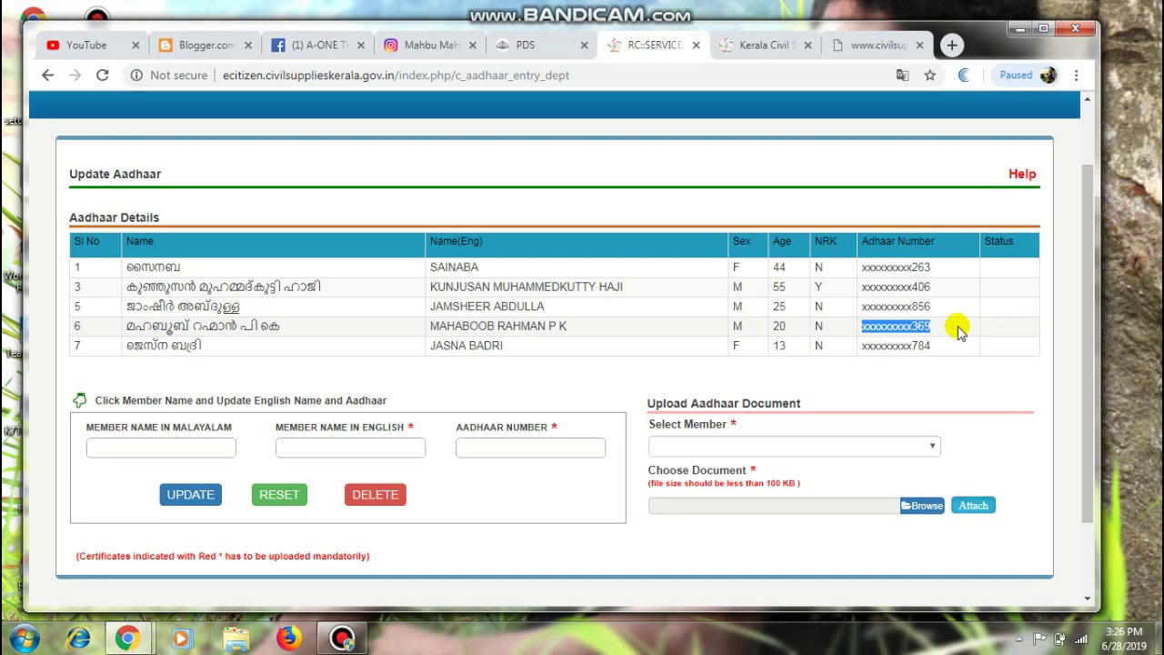
scroll(931, 327, down, 1)
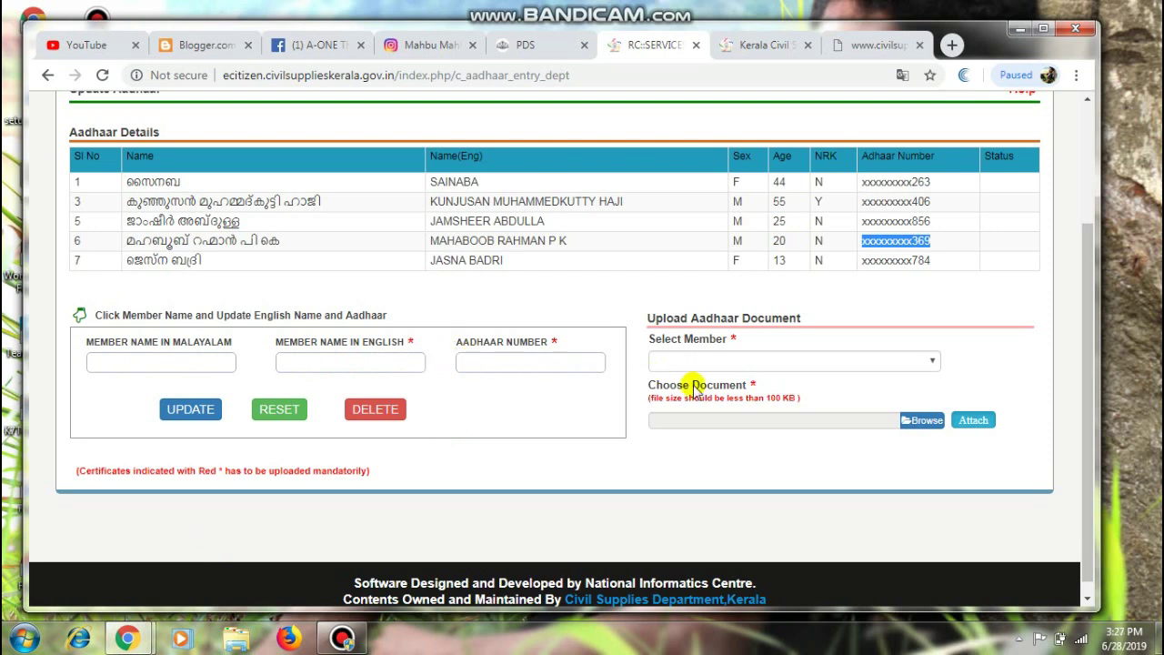
click(917, 424)
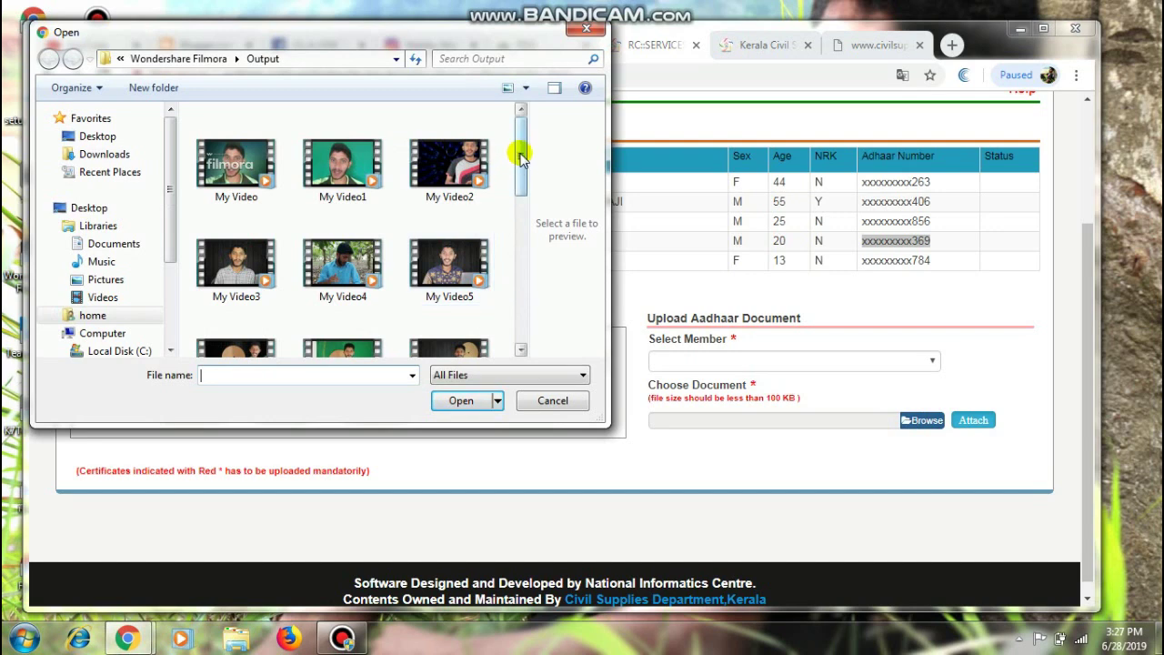
drag(521, 159, 521, 219)
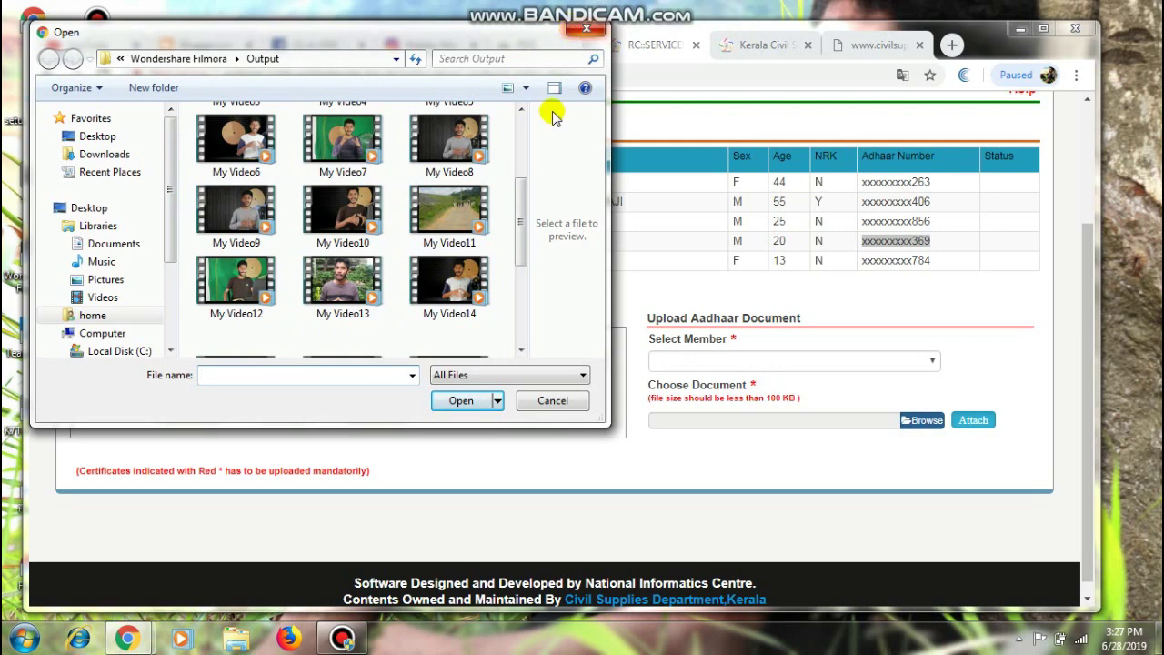
click(585, 34)
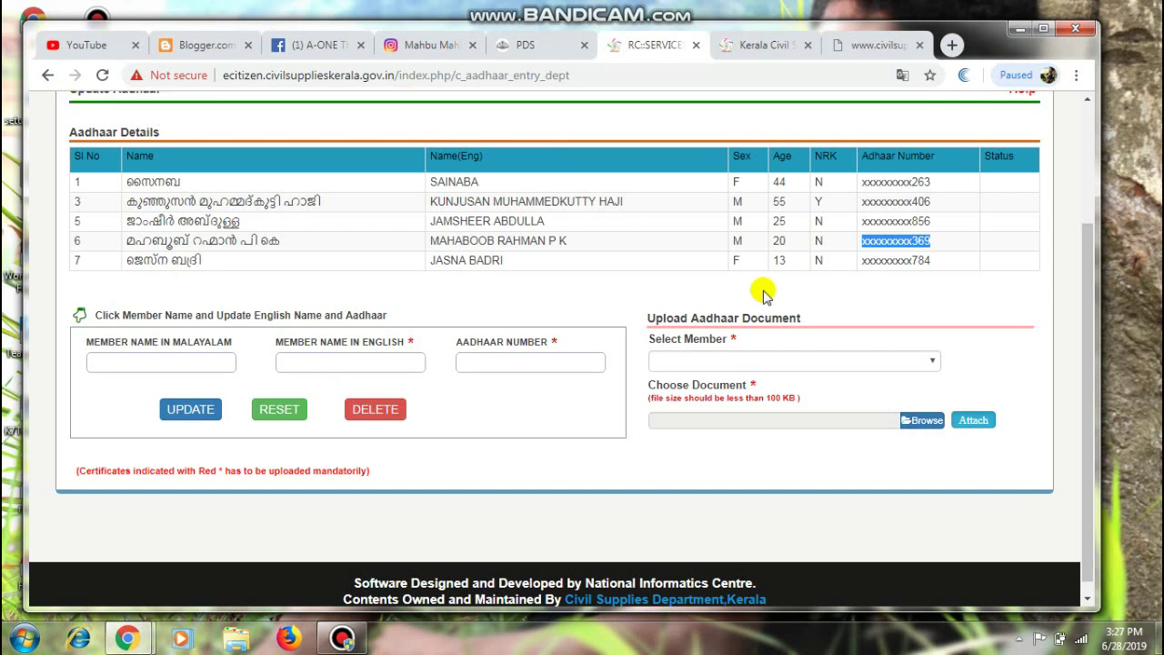
click(971, 423)
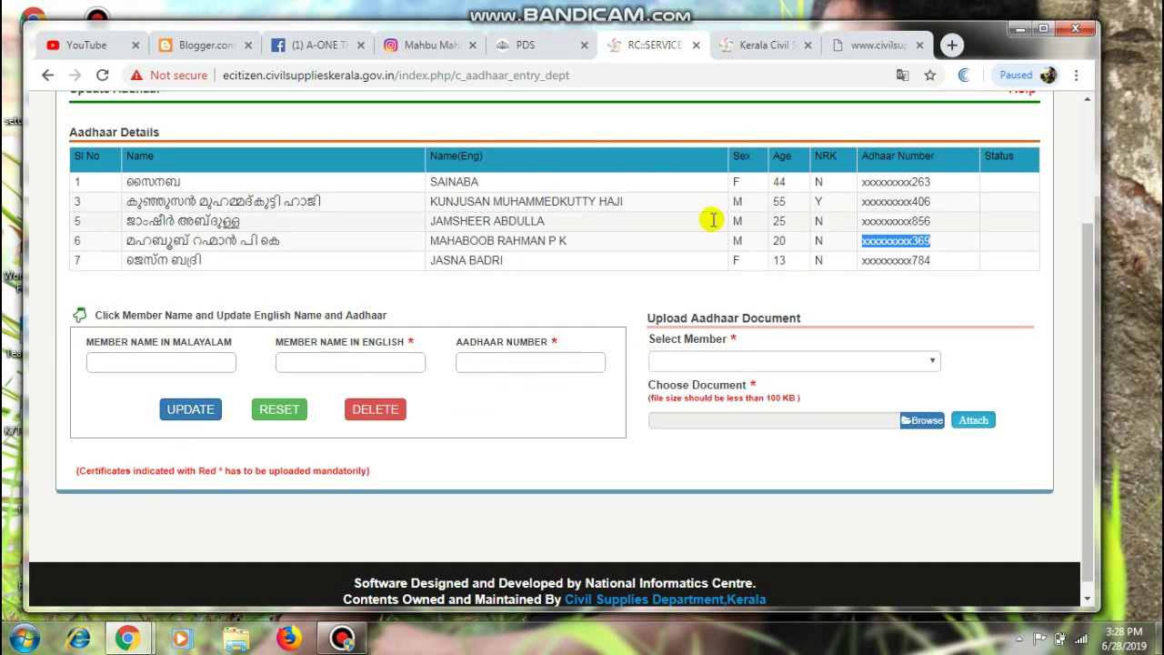
drag(127, 239, 289, 247)
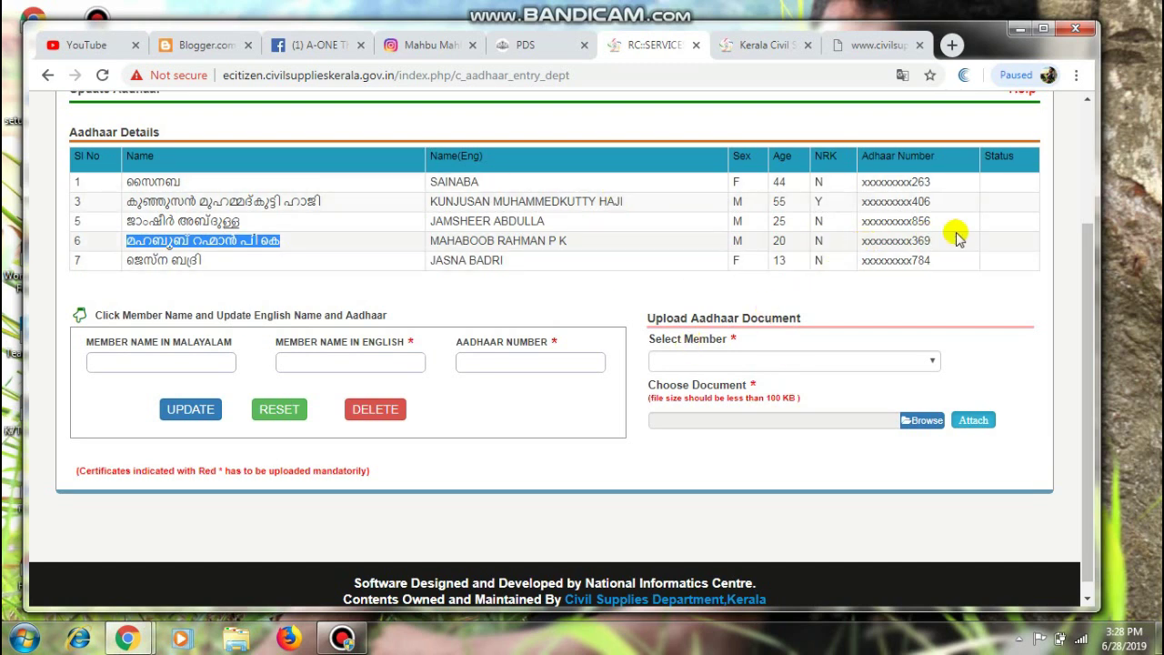
click(932, 363)
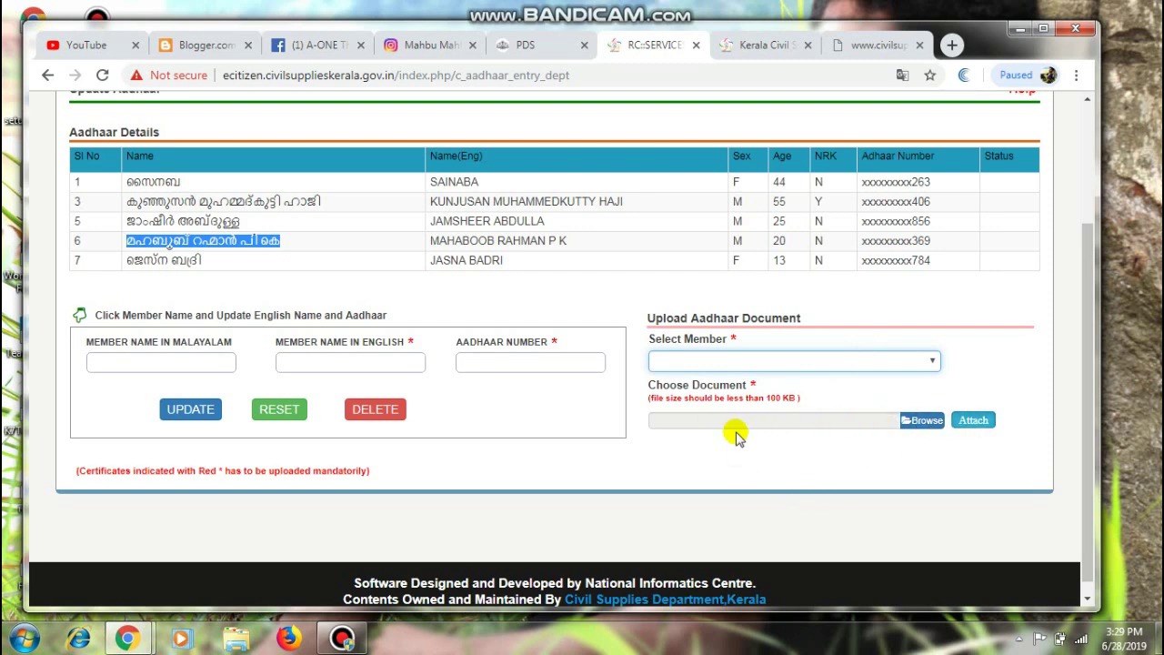
click(973, 421)
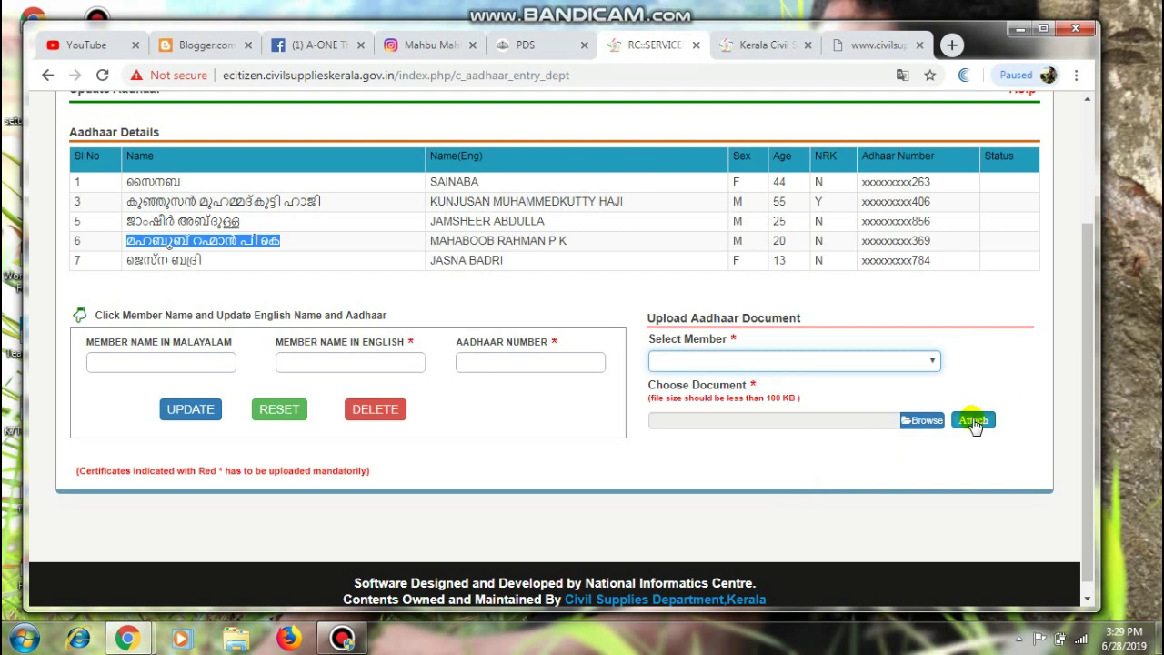
click(972, 424)
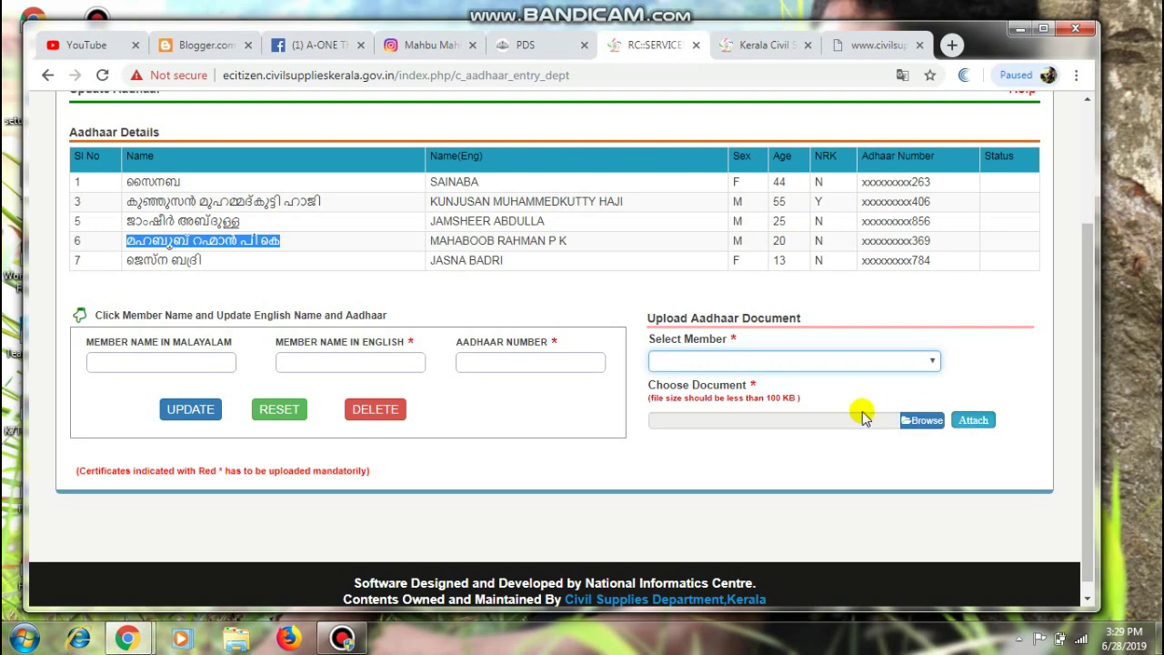